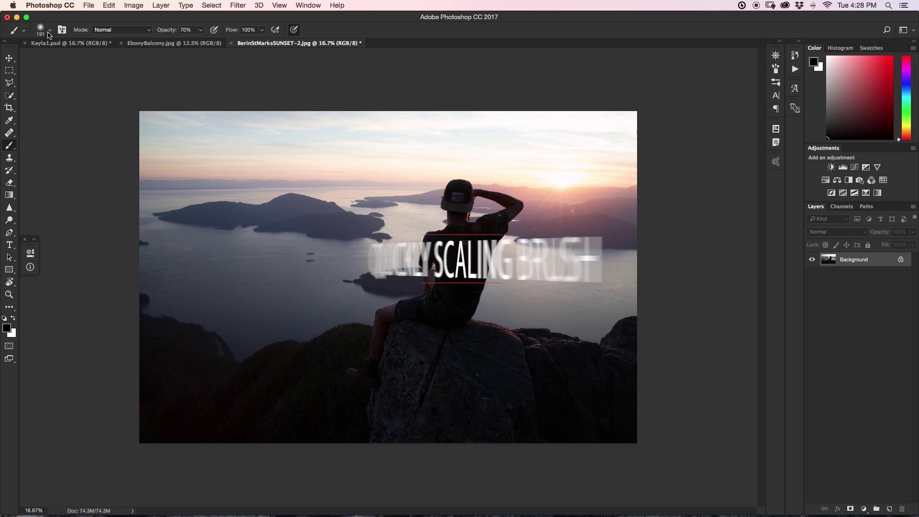
Set the brush size to 3560 px in the brush preset picker, and open and close the on-canvas picker.
click(43, 35)
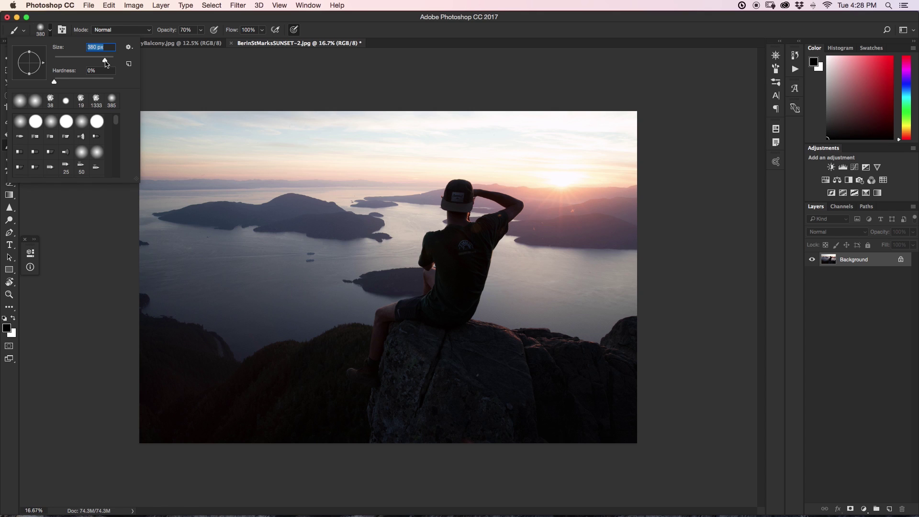
key(bracketright)
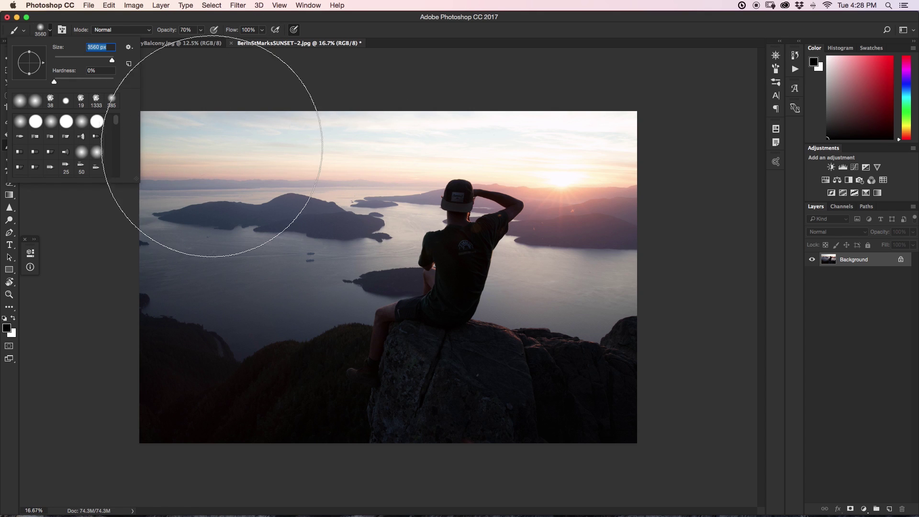
click(50, 32)
click(51, 33)
click(50, 32)
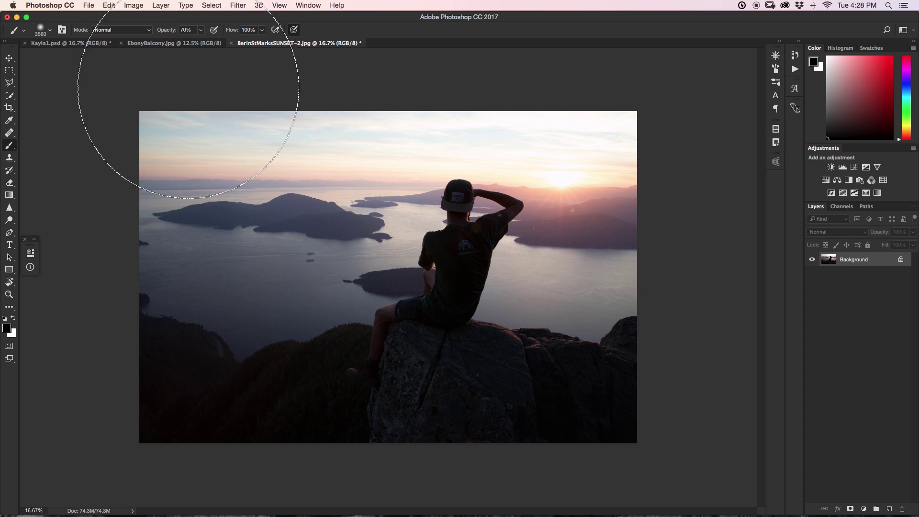
right_click(384, 247)
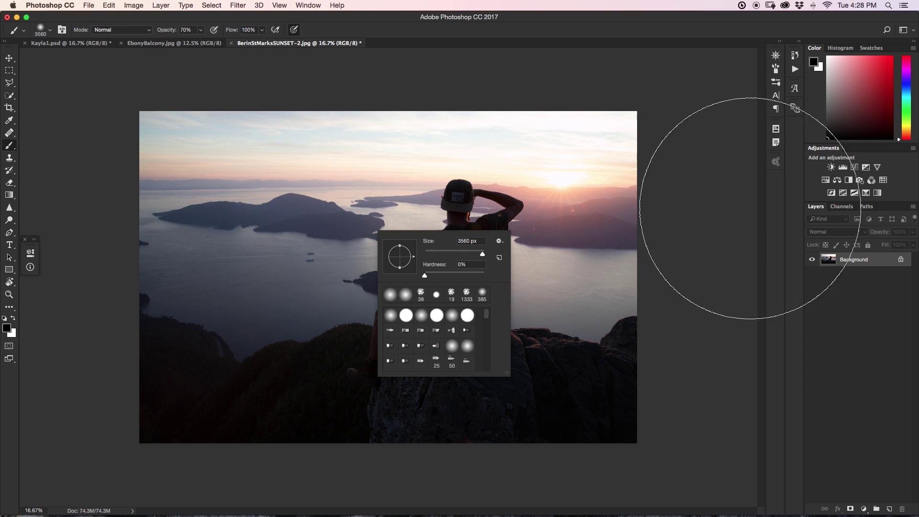
click(562, 229)
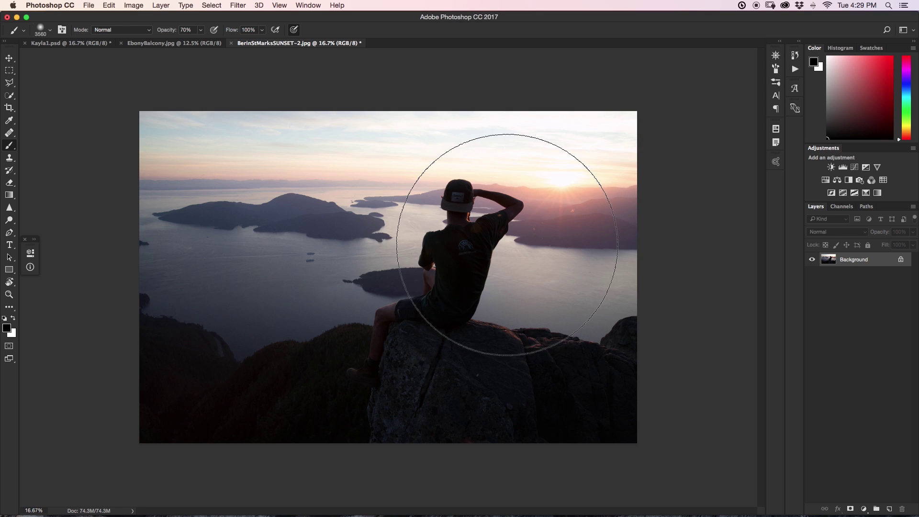
Reduce the brush size in increments to 3000 px.
key(bracketleft)
key(bracketleft)
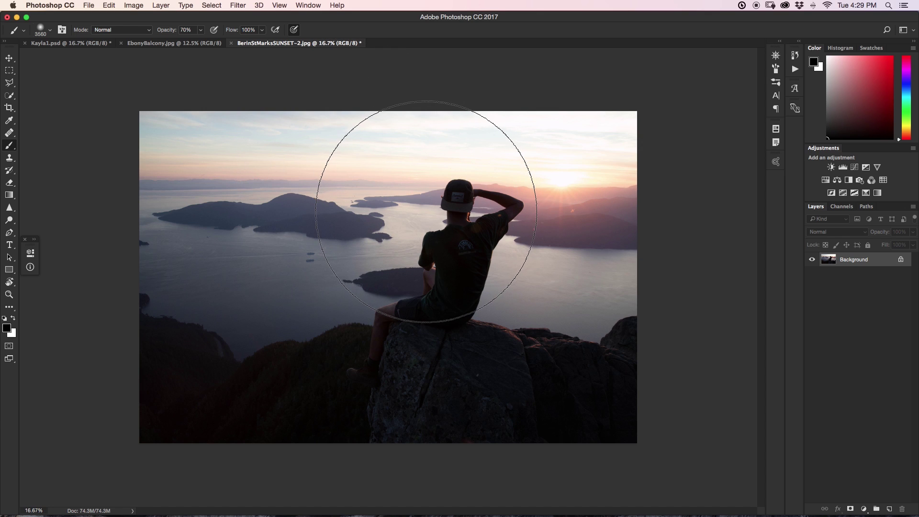
key(bracketleft)
key(bracketleft)
key(bracketleft)
key(bracketleft)
key(bracketleft)
key(bracketleft)
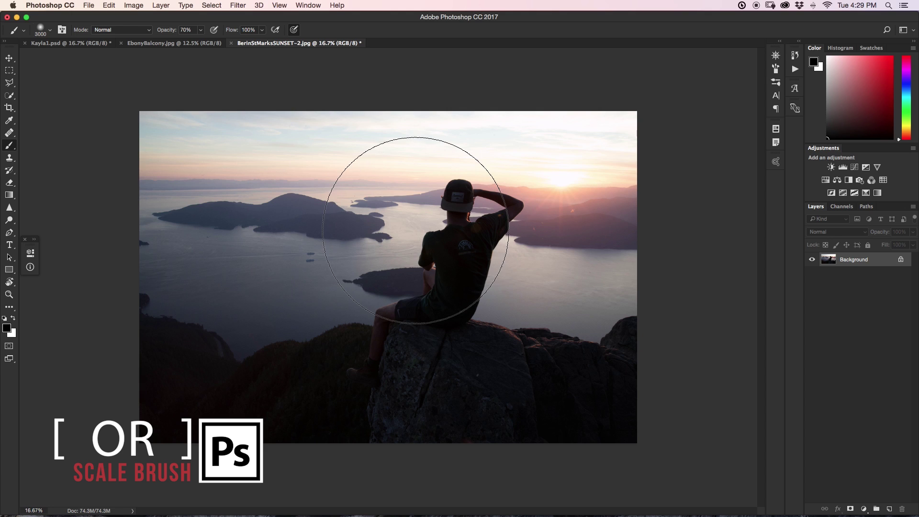
Scale the brush up and down in increments, ending at 3100 px.
key(bracketright)
key(bracketright)
key(bracketright)
key(bracketright)
key(bracketright)
key(bracketright)
key(bracketright)
key(bracketleft)
key(bracketleft)
key(bracketleft)
key(bracketleft)
key(bracketleft)
key(bracketleft)
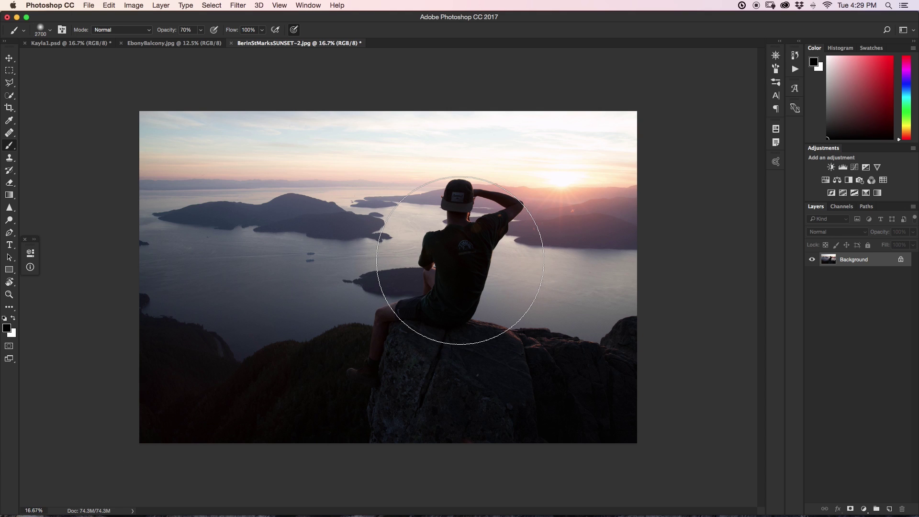
key(bracketright)
key(bracketright)
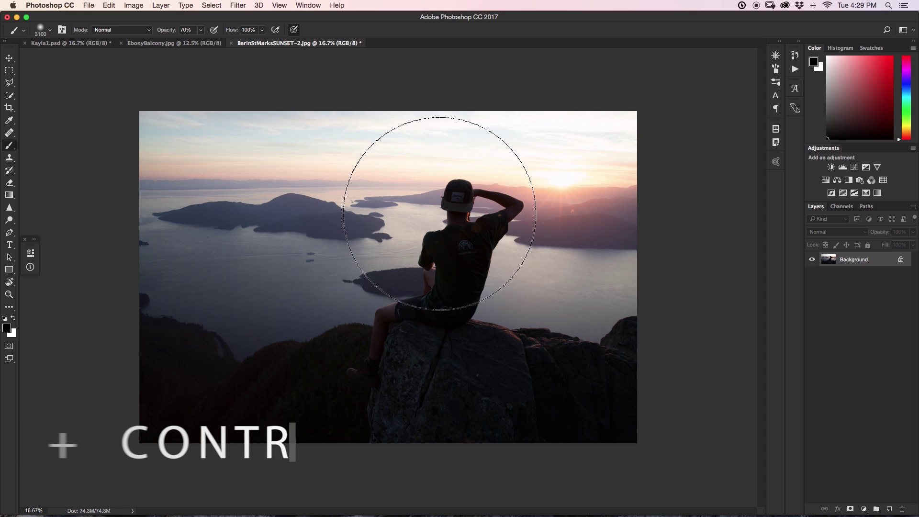
Adjust the brush diameter and hardness interactively on the canvas, ending with a soft 295 px brush.
key(alt)
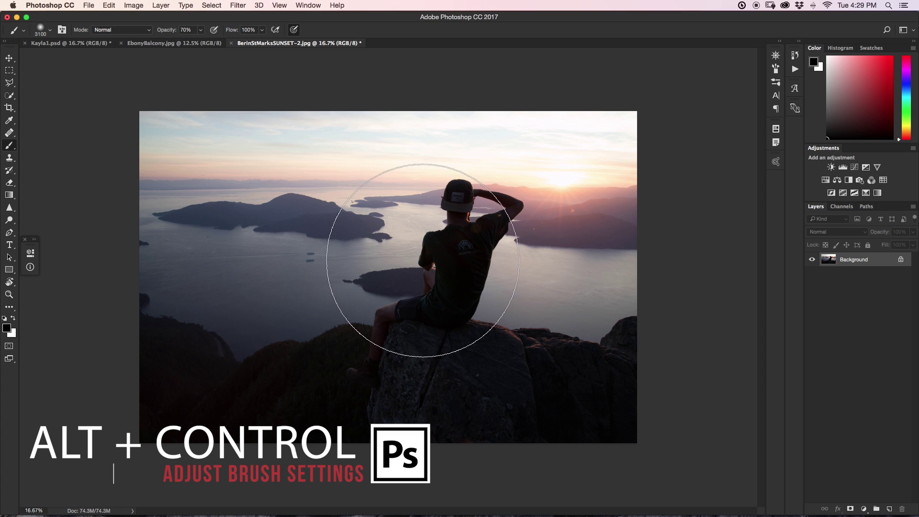
mouse_move(423, 259)
mouse_down()
mouse_move(516, 267)
mouse_move(364, 262)
mouse_move(474, 265)
mouse_move(415, 267)
mouse_up()
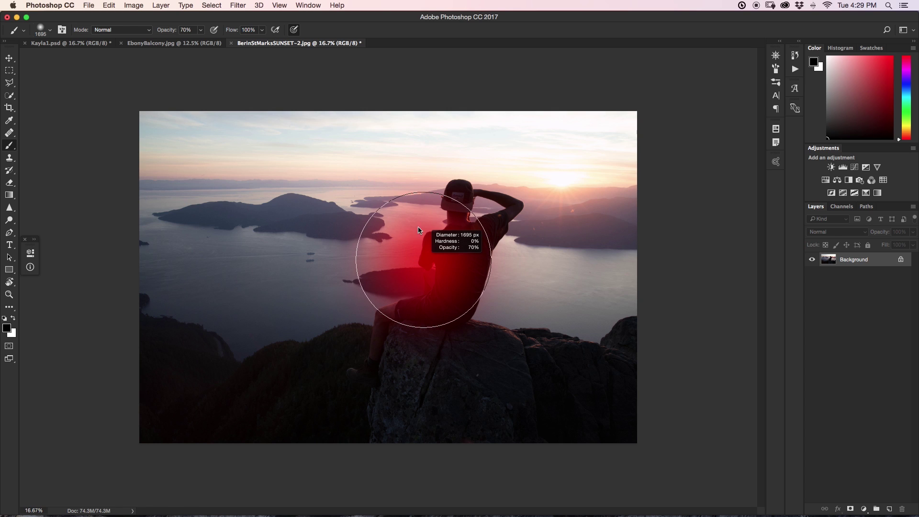
mouse_move(417, 166)
mouse_down()
mouse_move(414, 378)
mouse_move(428, 120)
mouse_move(422, 363)
mouse_move(433, 139)
mouse_move(423, 349)
mouse_move(418, 157)
mouse_move(376, 164)
mouse_move(425, 165)
mouse_move(383, 177)
mouse_up()
mouse_move(263, 207)
mouse_down()
mouse_move(266, 302)
mouse_move(240, 282)
mouse_up()
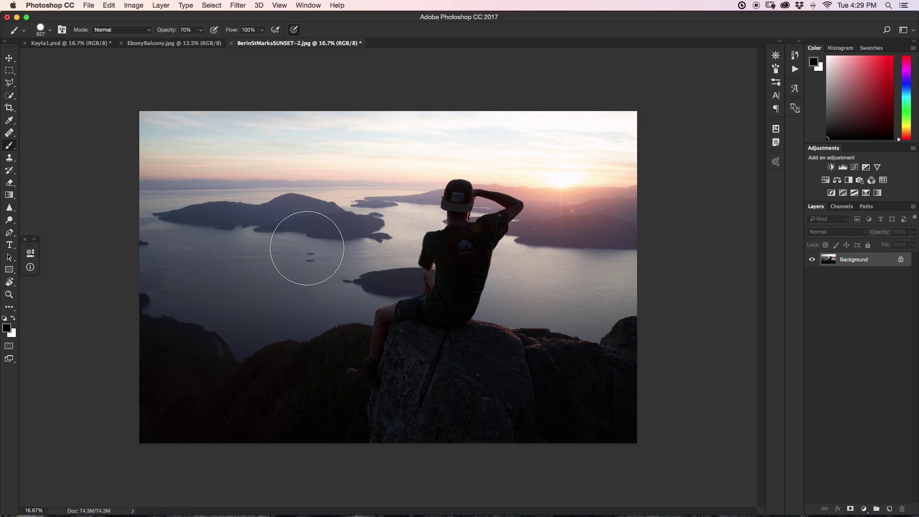
mouse_move(277, 245)
mouse_down()
mouse_move(268, 249)
mouse_move(287, 251)
mouse_move(268, 119)
mouse_move(260, 304)
mouse_move(285, 124)
mouse_move(223, 123)
mouse_move(234, 131)
mouse_move(225, 132)
mouse_up()
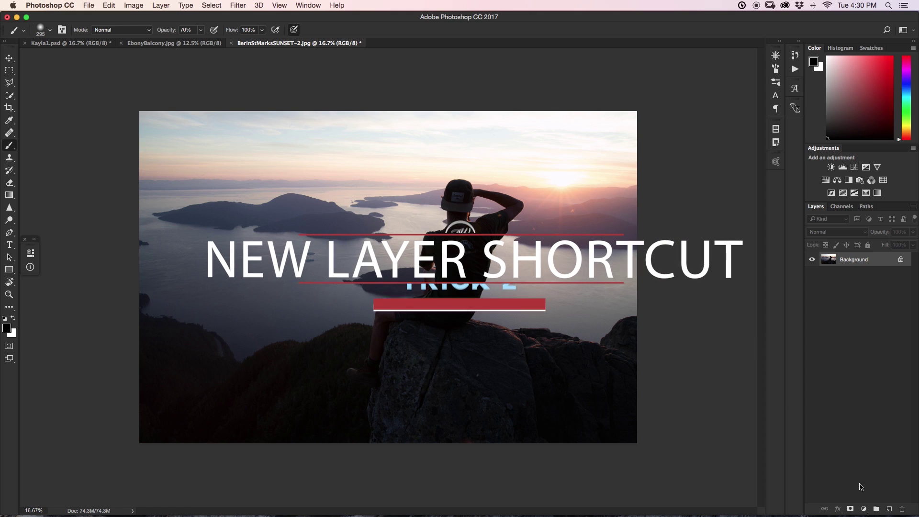
Add a new empty layer above the Background layer.
click(889, 510)
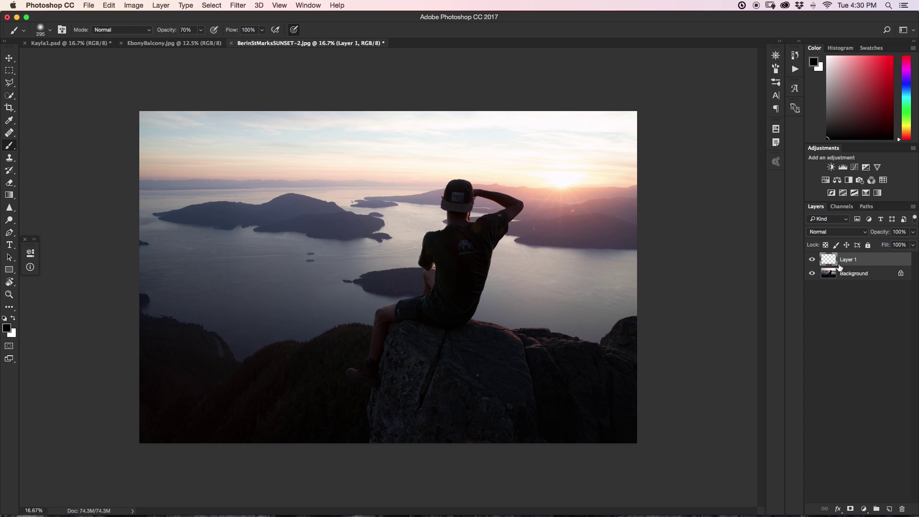
key(super+z)
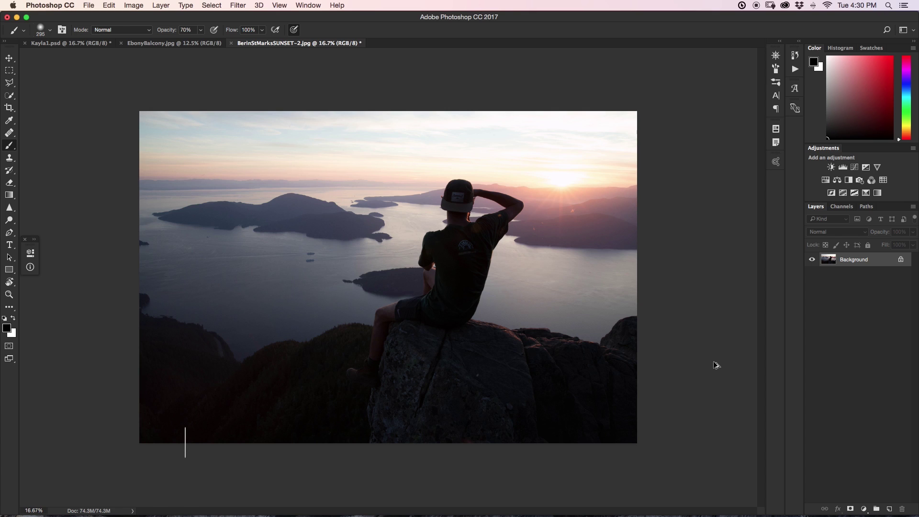
key(super+alt+shift+n)
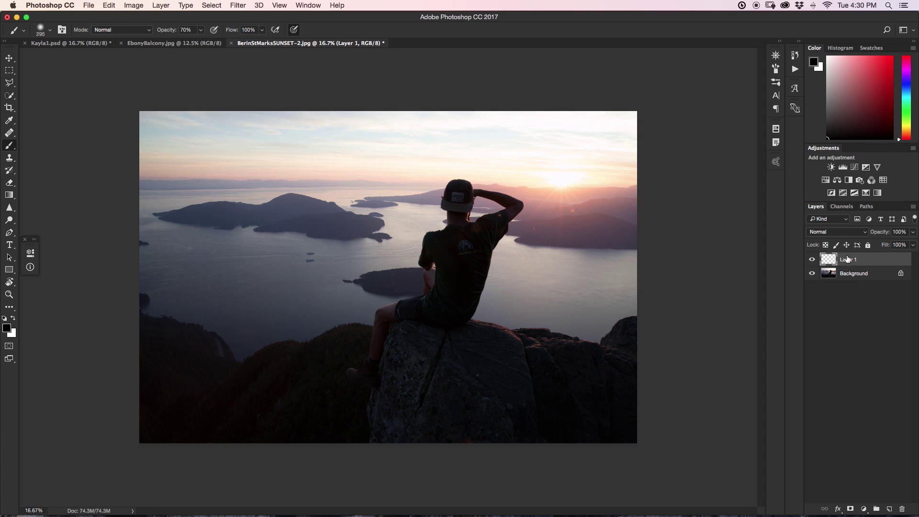
Undo a test brush stroke, then set the brush opacity to 100% and the foreground colour to light orange.
mouse_move(263, 243)
mouse_down()
mouse_move(293, 217)
mouse_move(290, 362)
mouse_move(325, 211)
mouse_move(474, 181)
mouse_up()
key(super+z)
key(0)
drag(905, 133, 906, 135)
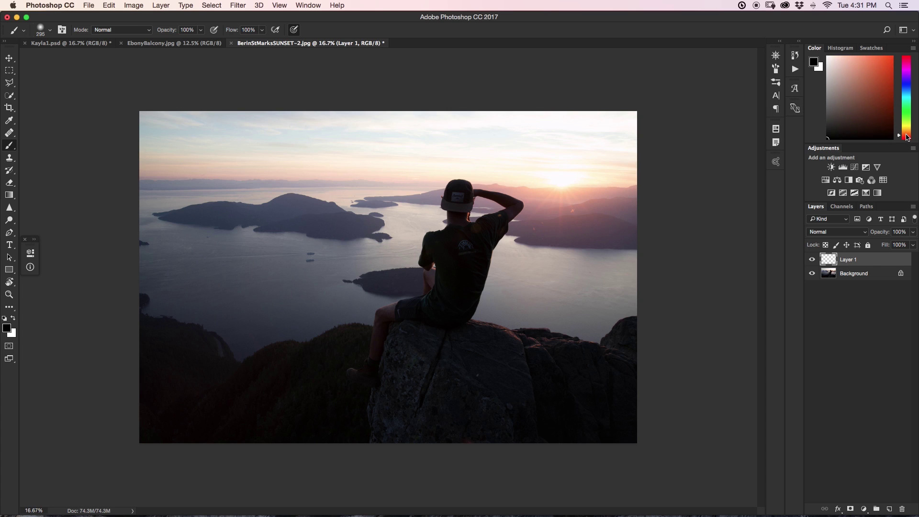
drag(860, 54, 865, 56)
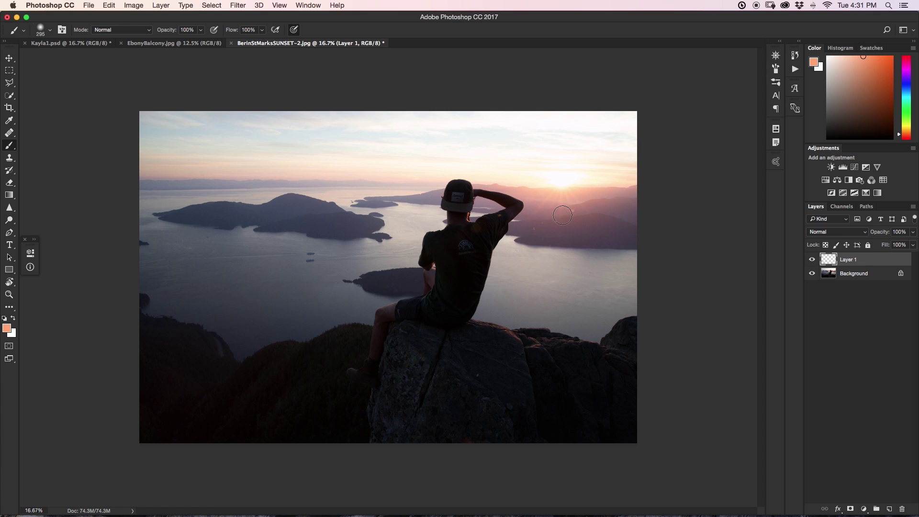
Paint light orange over the sun and across the sky on Layer 1, with the layer's blend mode set to Overlay.
mouse_move(545, 213)
mouse_down()
mouse_move(594, 215)
mouse_move(537, 164)
mouse_move(580, 164)
mouse_move(577, 143)
mouse_move(544, 133)
mouse_move(554, 127)
mouse_up()
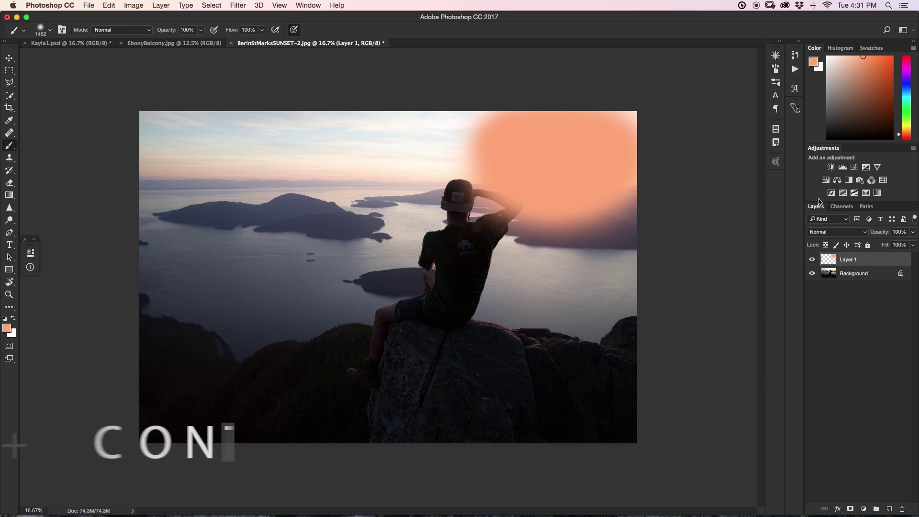
click(842, 235)
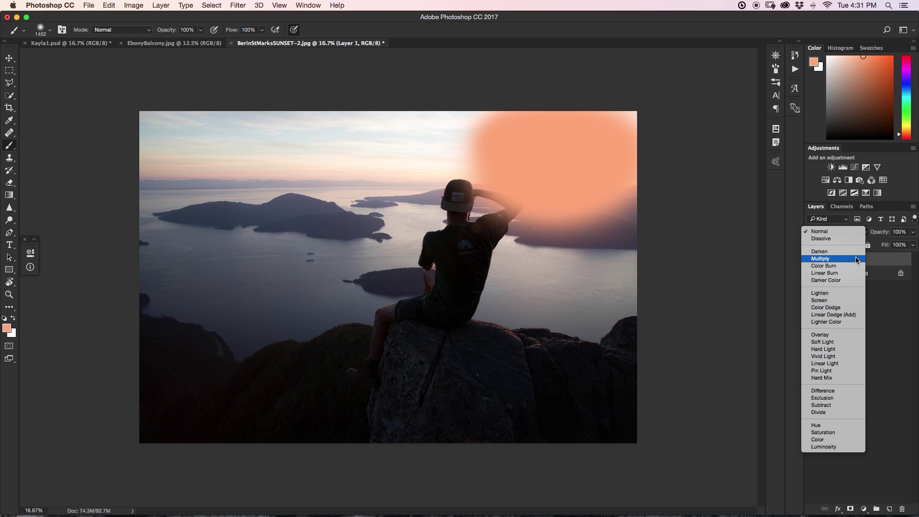
click(851, 336)
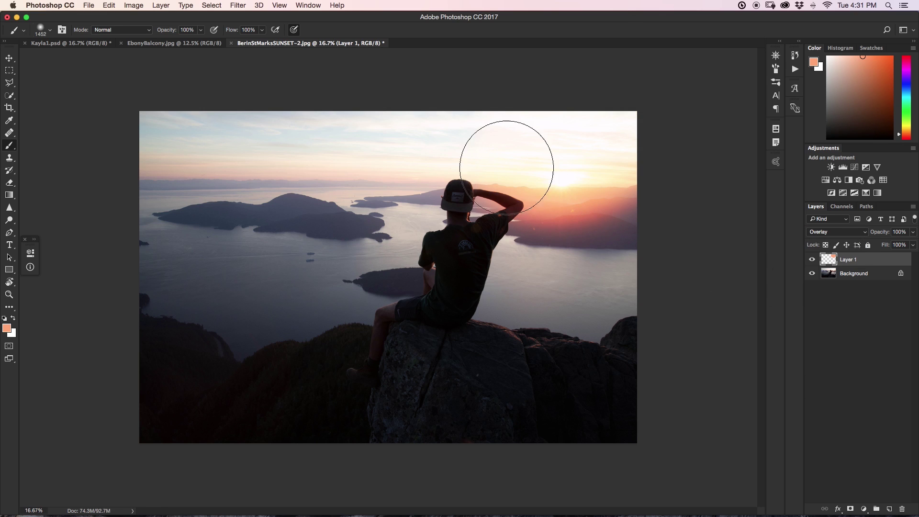
mouse_move(509, 148)
mouse_down()
mouse_move(492, 165)
mouse_move(135, 145)
mouse_up()
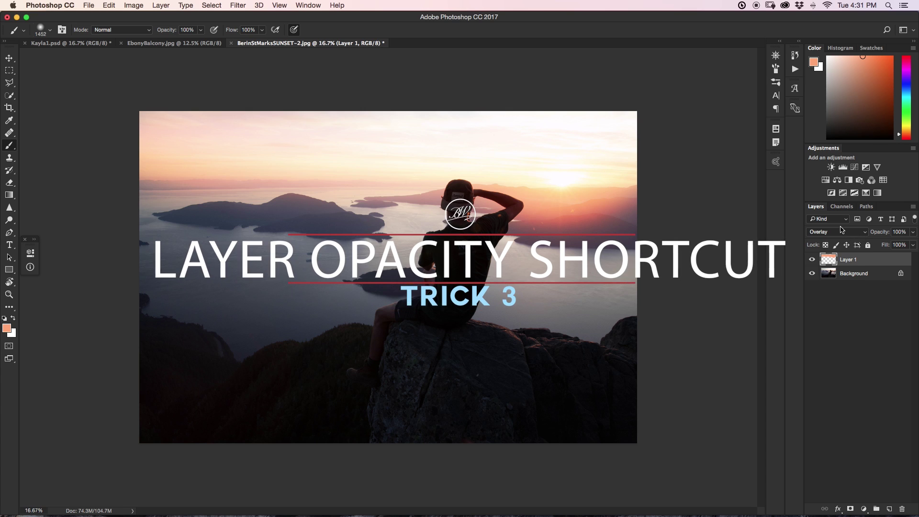
Try lower opacities such as 62% and 71% on Layer 1 with the slider, returning it to 100%.
click(914, 232)
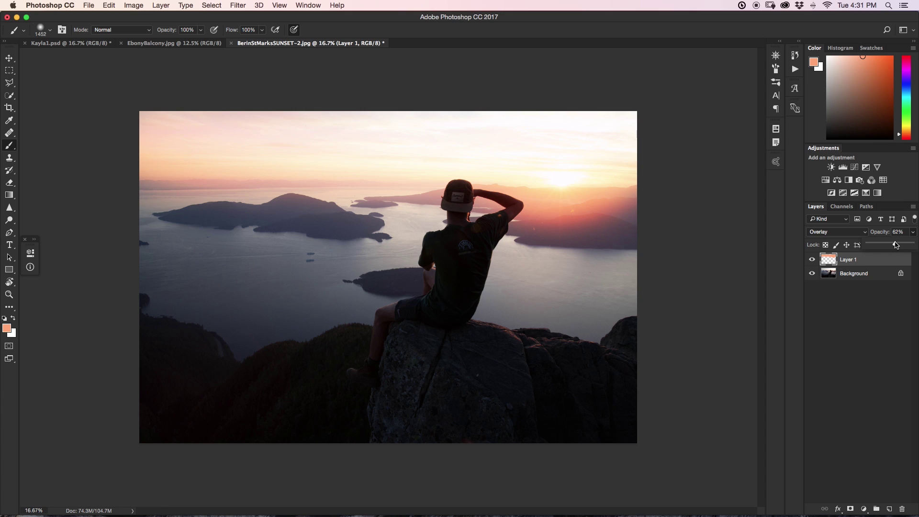
drag(864, 244, 906, 244)
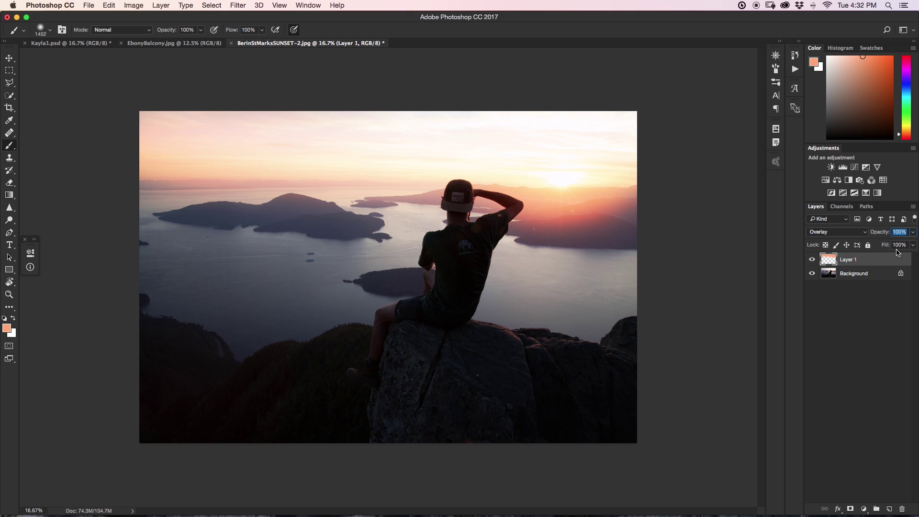
click(913, 232)
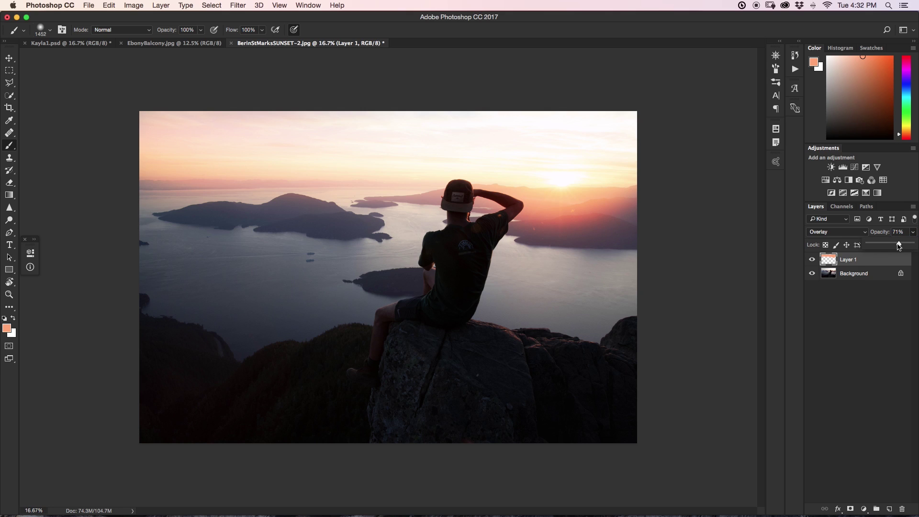
click(913, 236)
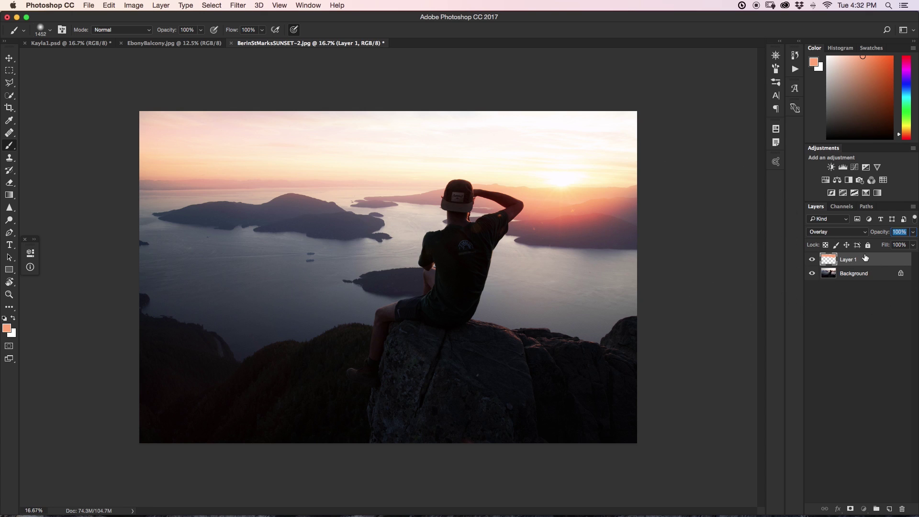
With the Move tool active, try Layer 1 opacities of 10% and 20%, ending at 40%.
key(v)
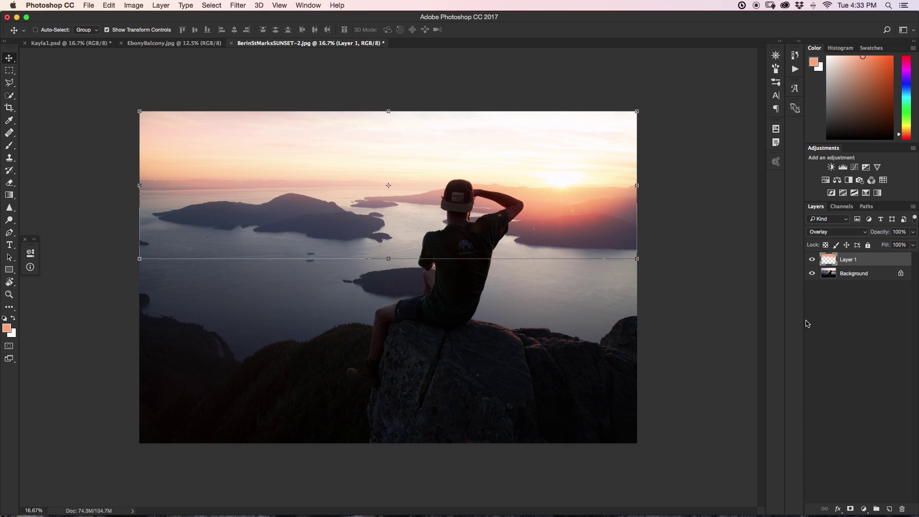
key(1)
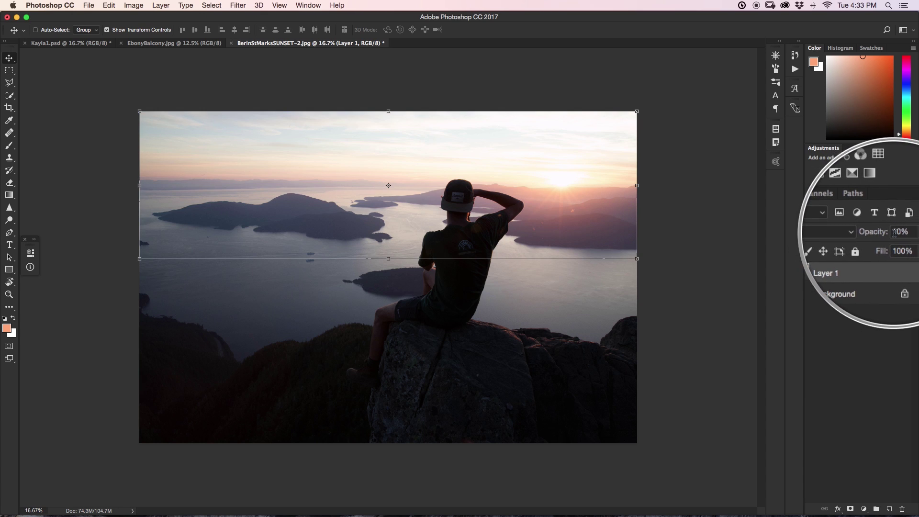
key(2)
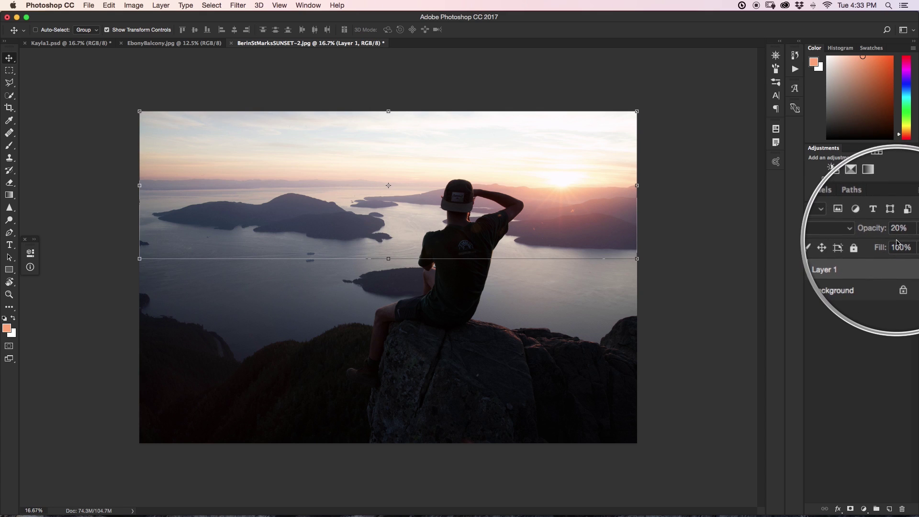
key(6)
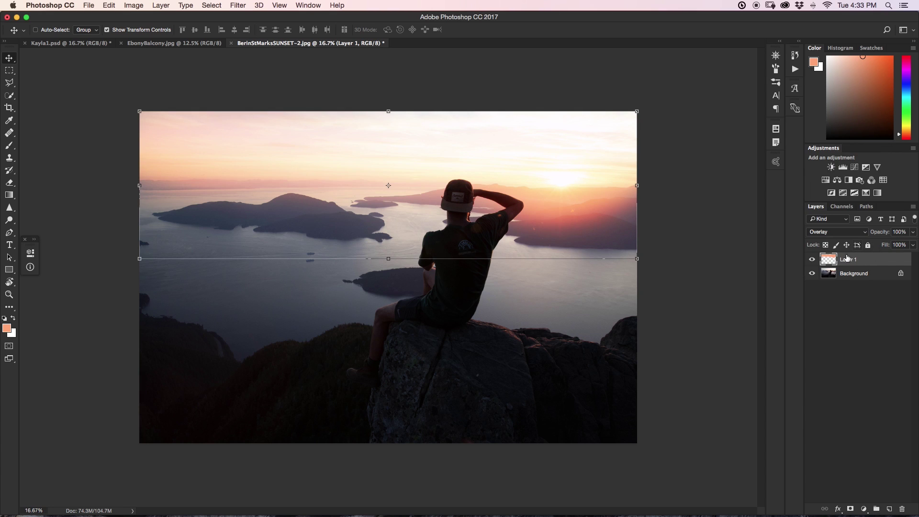
click(899, 232)
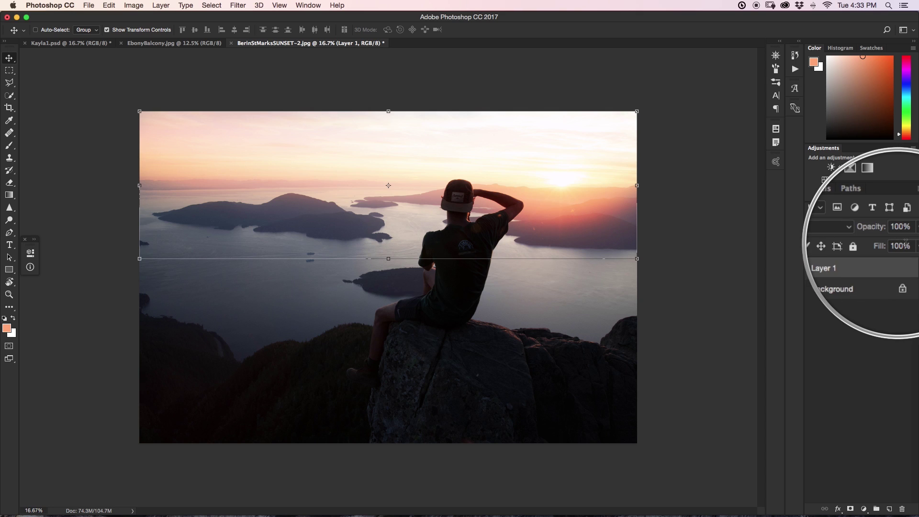
text(40)
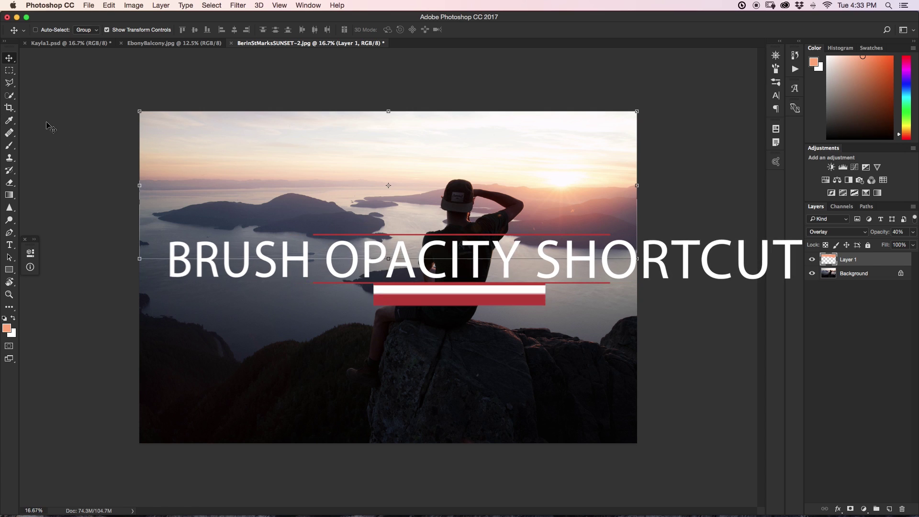
Activate the Brush tool to show its opacity option, then switch to the Dodge tool.
key(b)
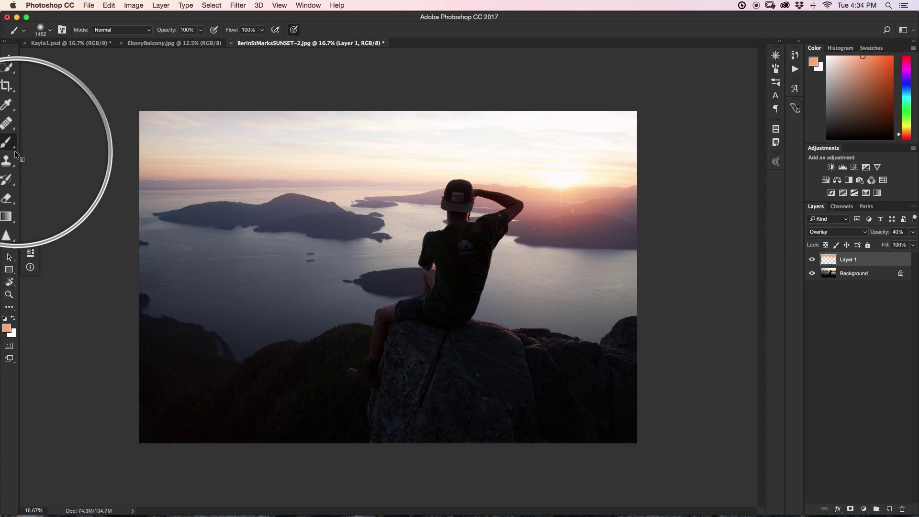
right_click(9, 145)
key(Escape)
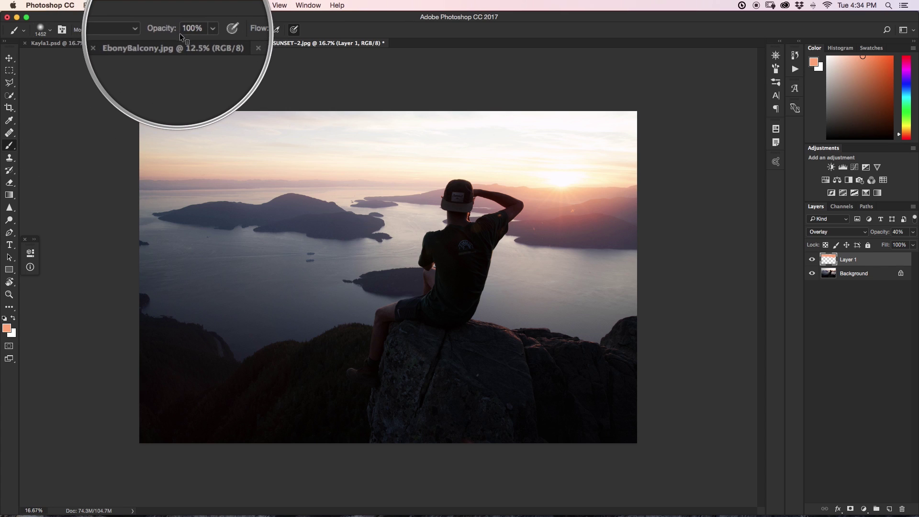
click(10, 220)
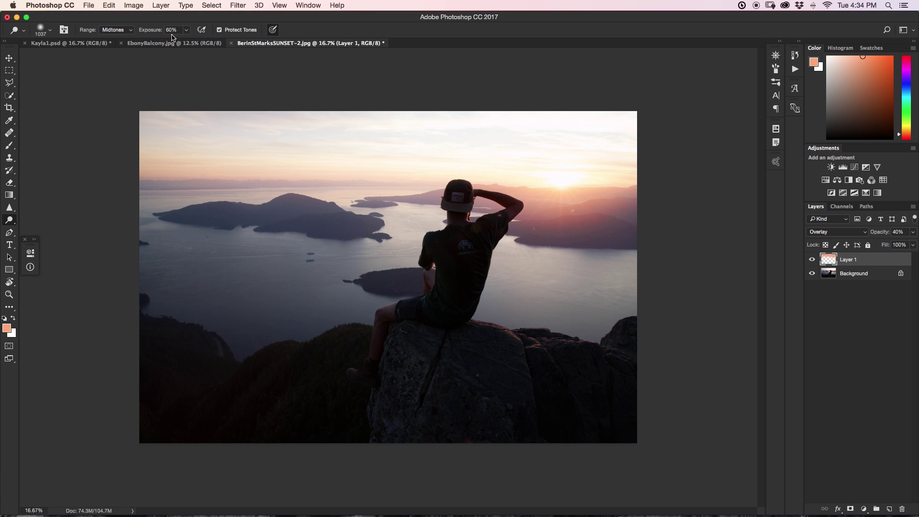
scroll(170, 39, up, 20)
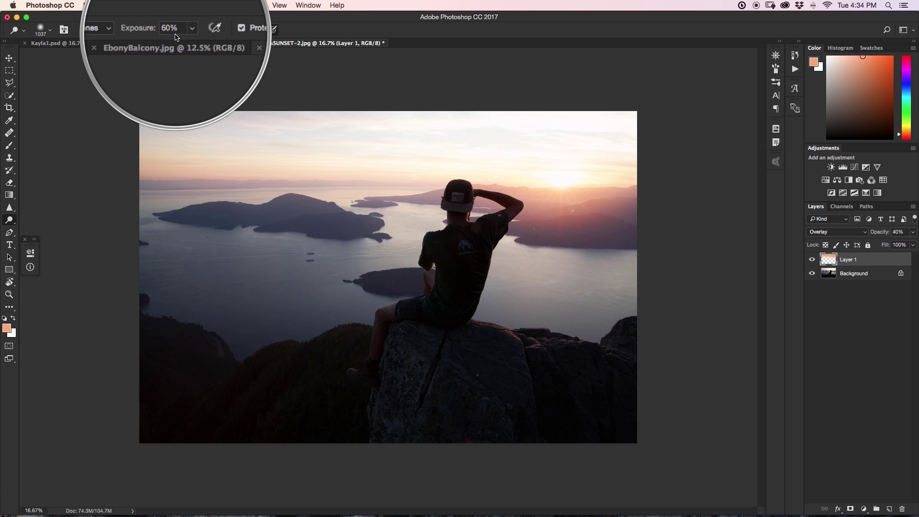
scroll(172, 37, up, 10)
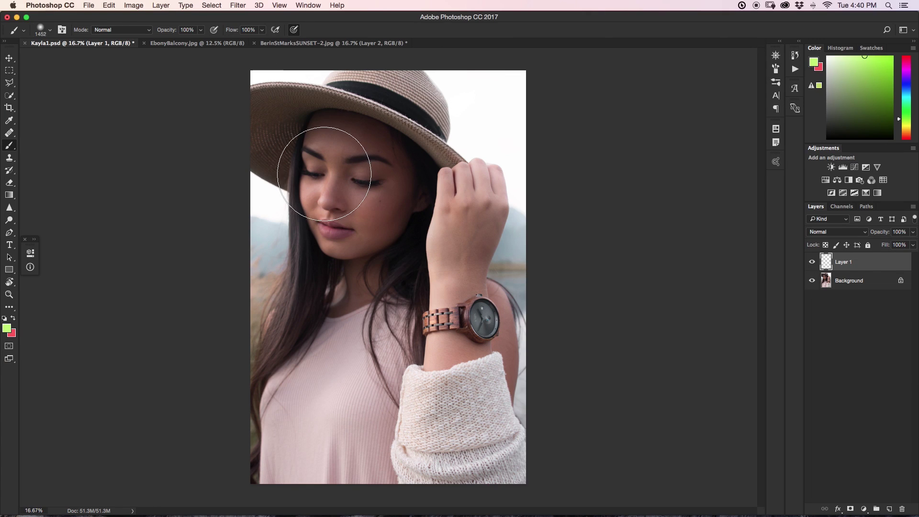
Paint a vertical green stroke over the face on Layer 1, swap the colours and paint a red stroke over the raised hand.
drag(324, 113, 335, 201)
drag(335, 257, 331, 378)
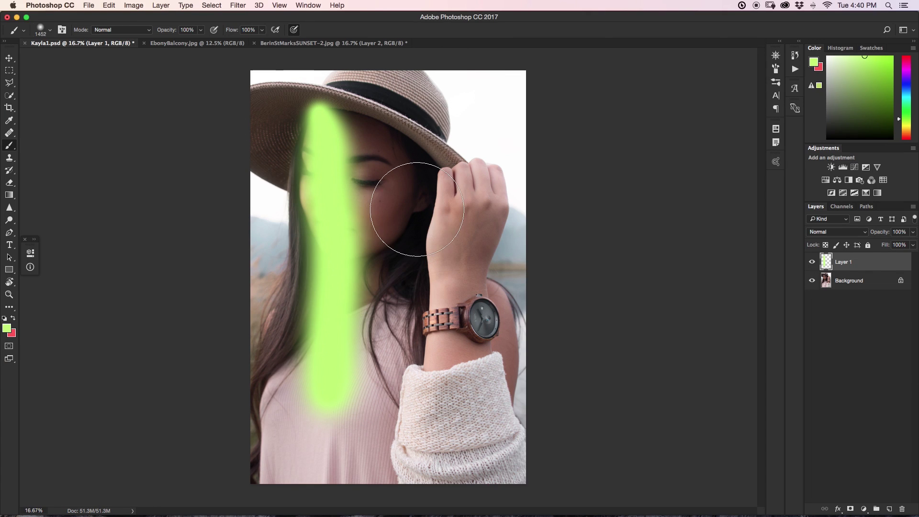
key(x)
drag(439, 124, 450, 312)
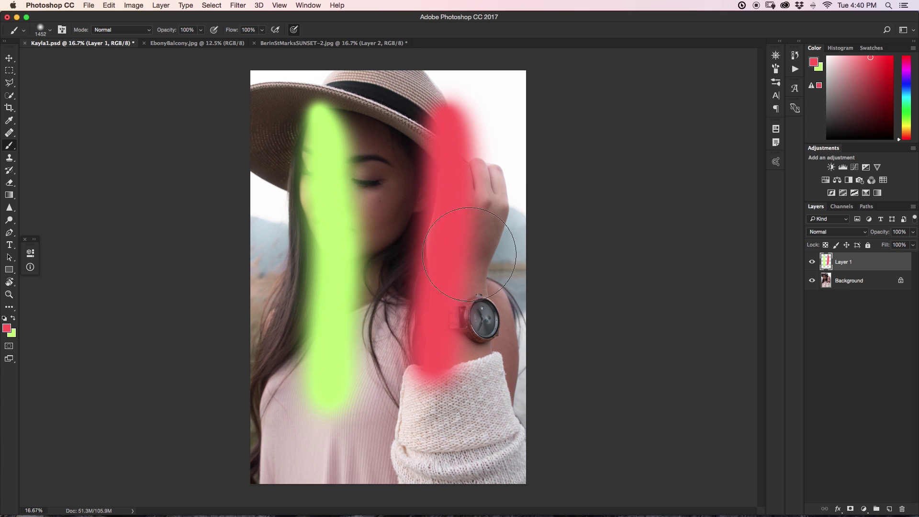
Set the foreground colour to the muted rose 9b6868.
click(7, 330)
mouse_move(589, 344)
mouse_down()
mouse_move(577, 413)
mouse_move(641, 356)
mouse_move(583, 344)
mouse_up()
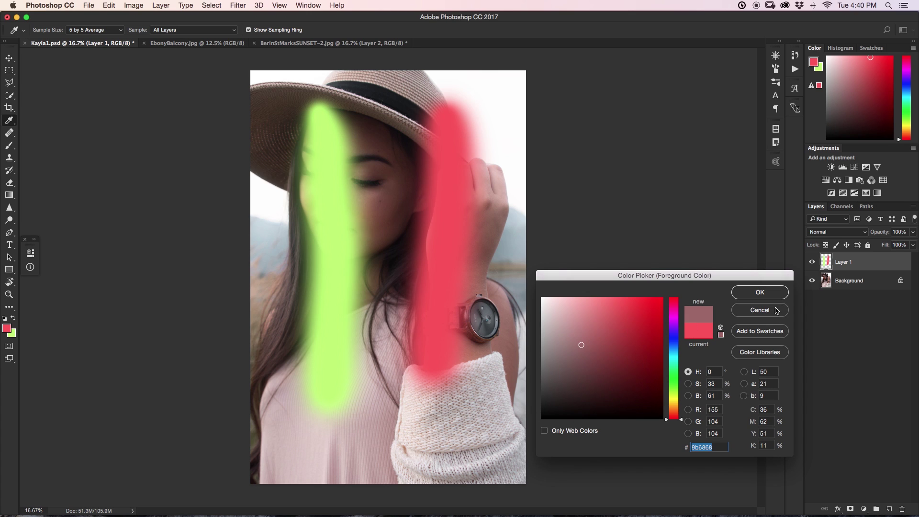
click(760, 292)
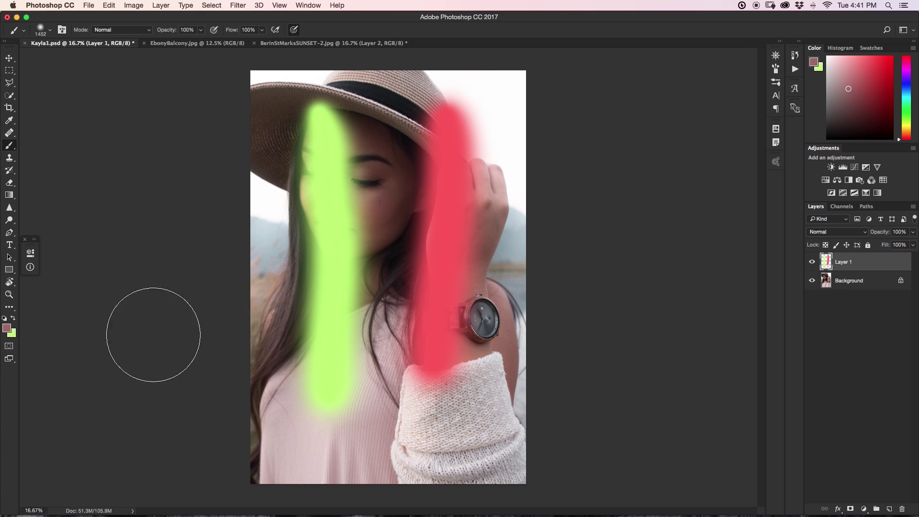
Reset the foreground and background colours to black and white and swap them back and forth.
key(d)
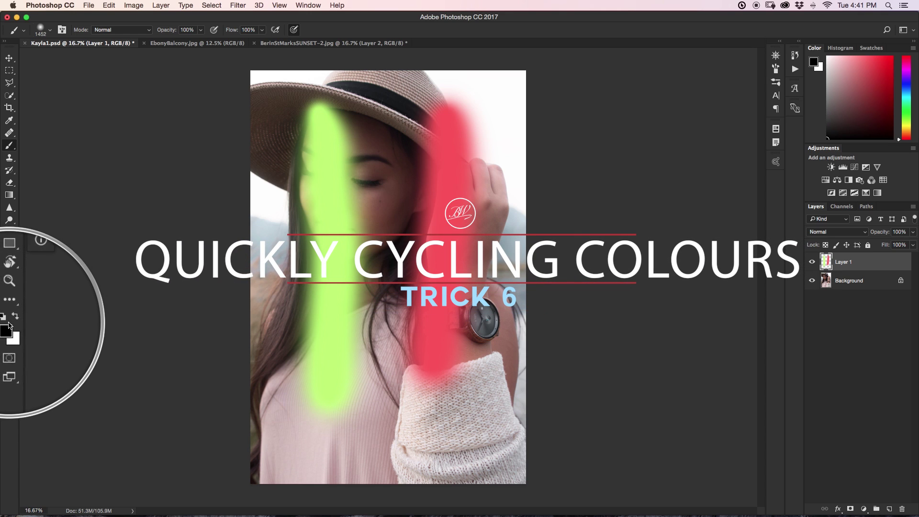
key(x)
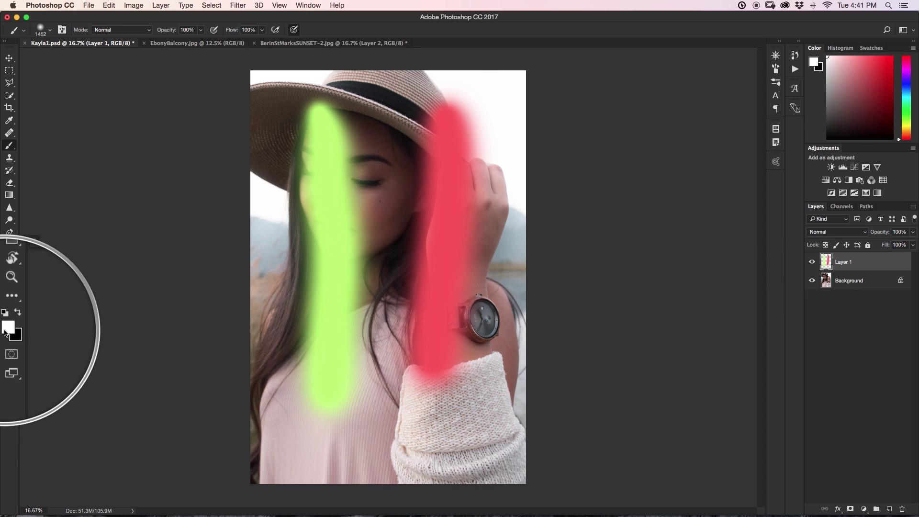
key(x)
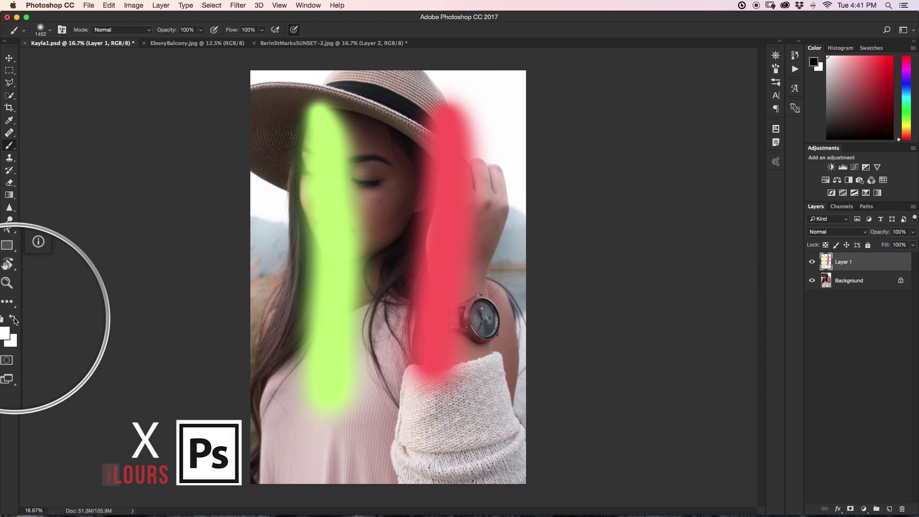
key(x)
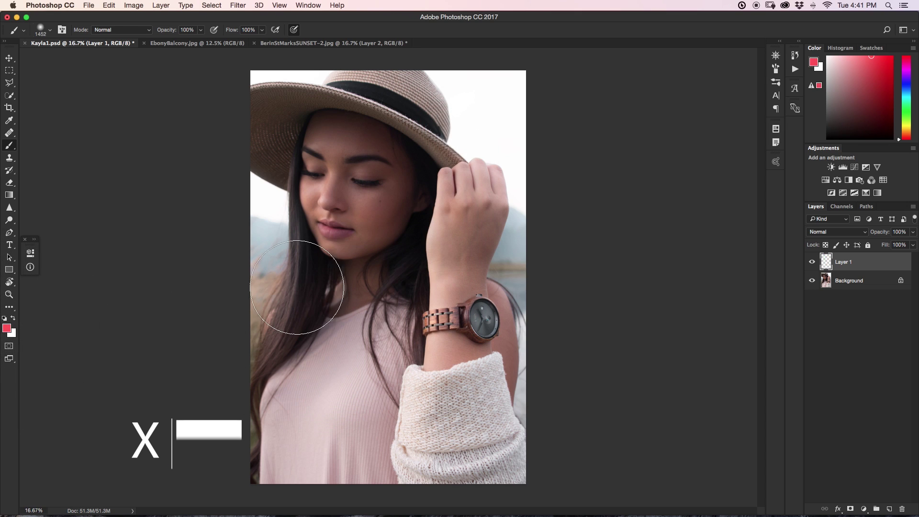
Paint a red stroke below the chin and a white stroke over the wrist by swapping colours, and delete Layer 1.
drag(314, 258, 323, 335)
drag(324, 407, 325, 408)
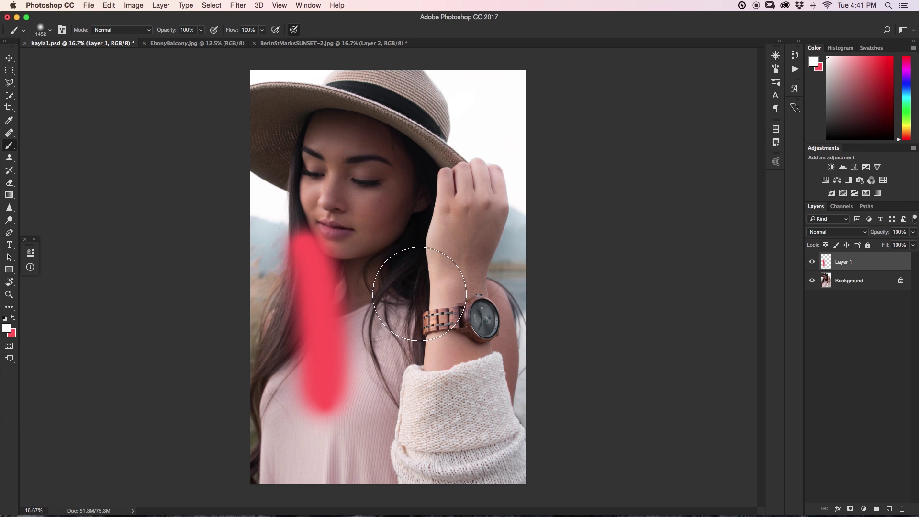
key(x)
drag(404, 230, 431, 357)
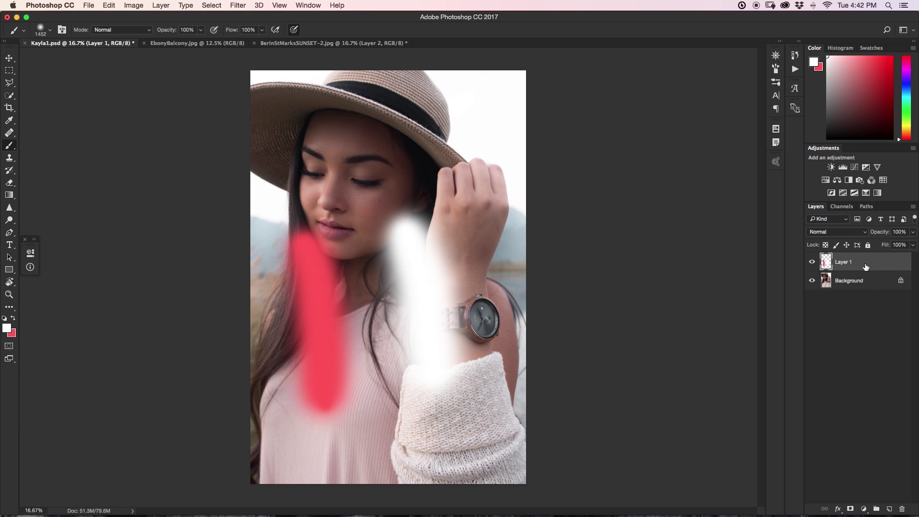
key(BackSpace)
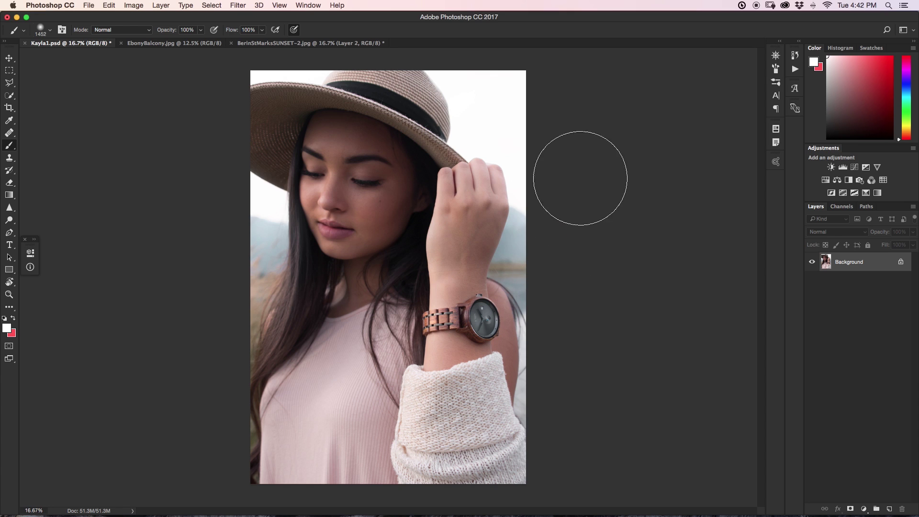
Duplicate the Background layer, and try the Dodge tool across the face at 100% exposure, undoing the stroke.
click(9, 220)
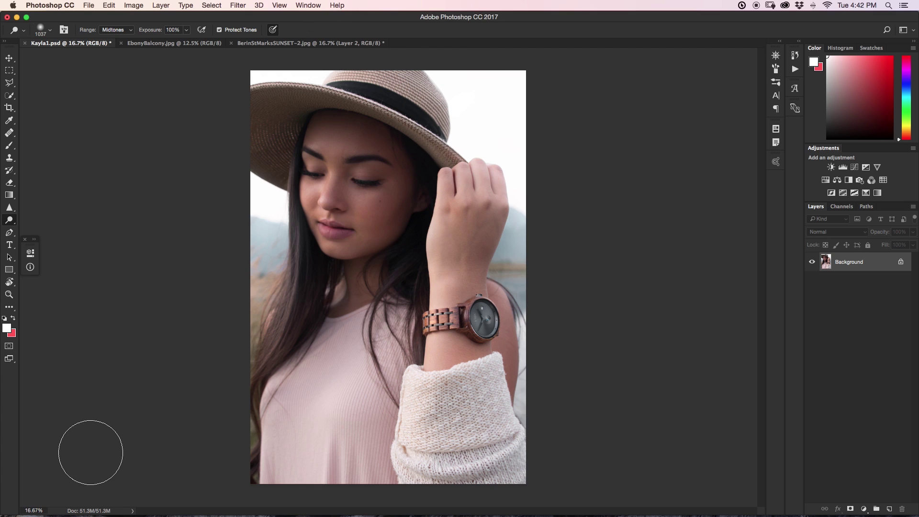
key(super+j)
mouse_move(322, 168)
mouse_down()
mouse_move(319, 210)
mouse_move(406, 211)
mouse_up()
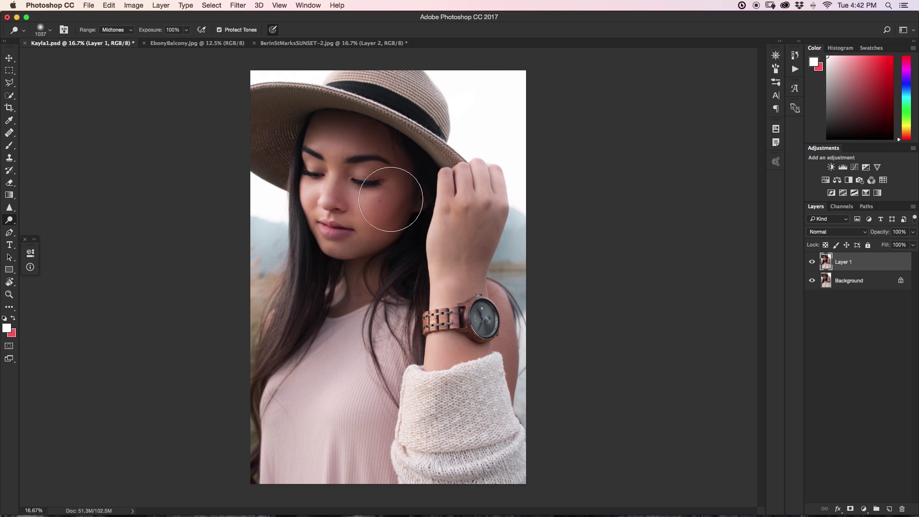
key(super+z)
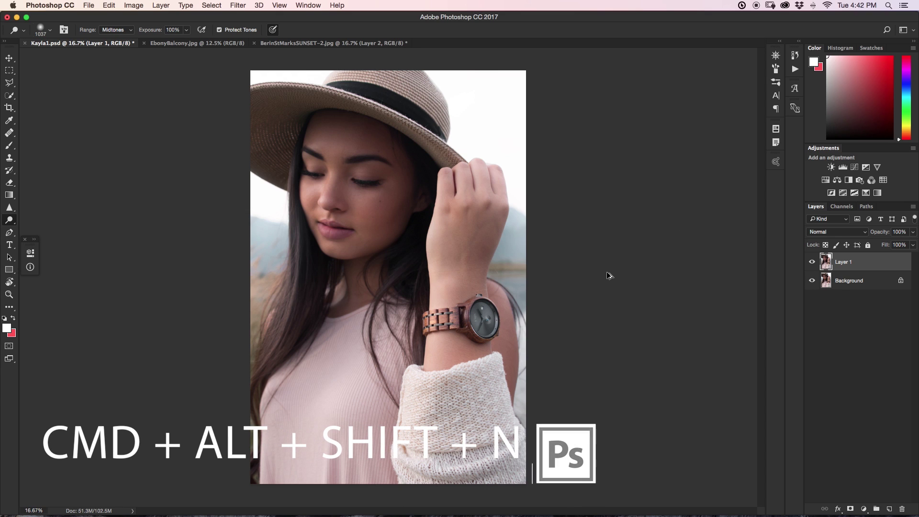
Create an empty layer above the duplicated portrait layer.
key(super+alt+shift+n)
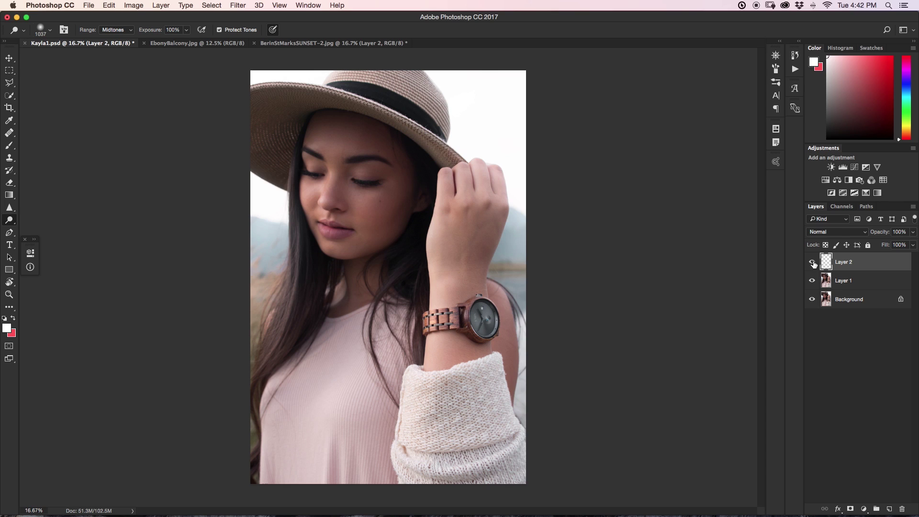
mouse_move(575, 516)
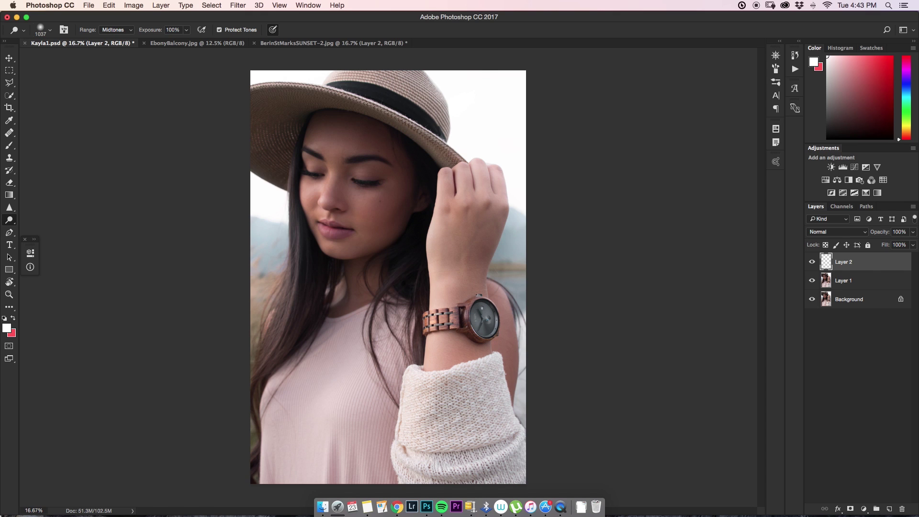
Dodge the cheek on the duplicated Layer 1, and delete both layers above the Background.
click(852, 281)
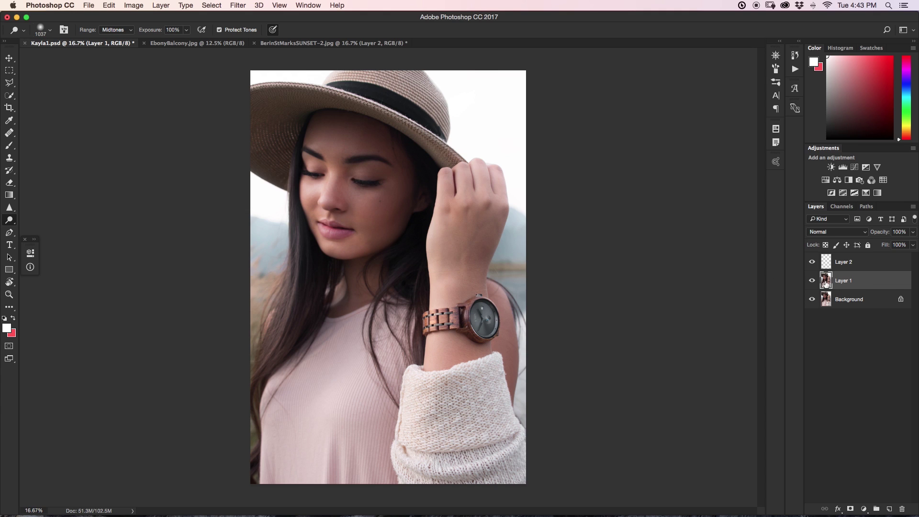
mouse_move(368, 196)
mouse_down()
mouse_move(370, 215)
mouse_move(370, 203)
mouse_move(389, 194)
mouse_move(340, 260)
mouse_move(385, 178)
mouse_move(373, 166)
mouse_move(322, 243)
mouse_move(337, 141)
mouse_move(315, 216)
mouse_move(403, 195)
mouse_up()
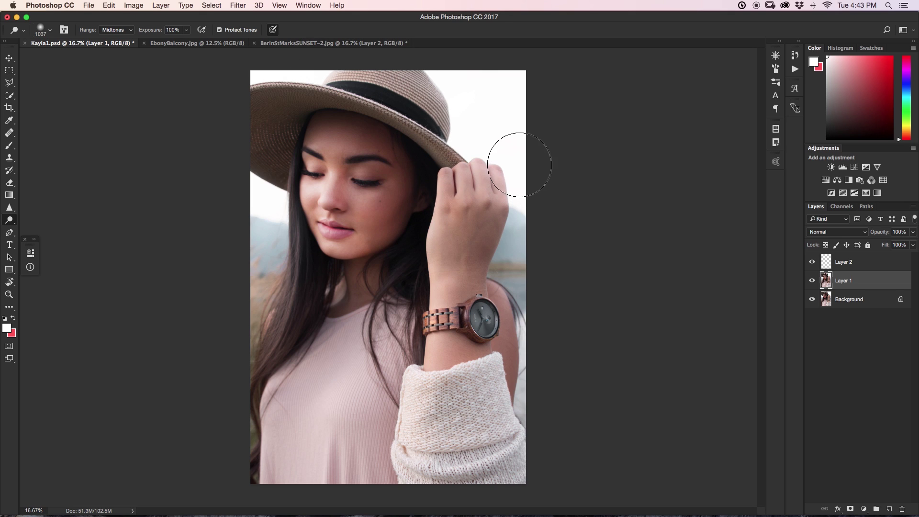
shift+click(861, 265)
key(BackSpace)
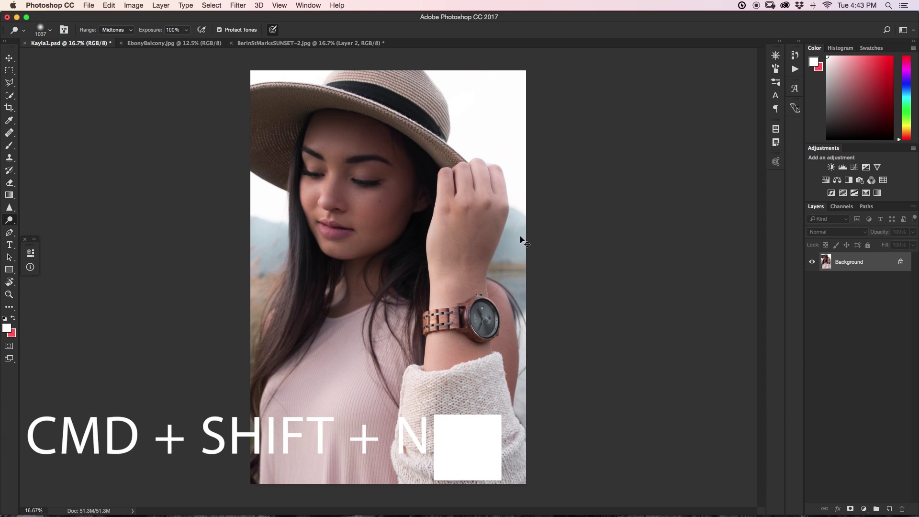
Create a new layer named DB in Overlay mode, filled with the Overlay-neutral 50% gray.
key(super+shift+n)
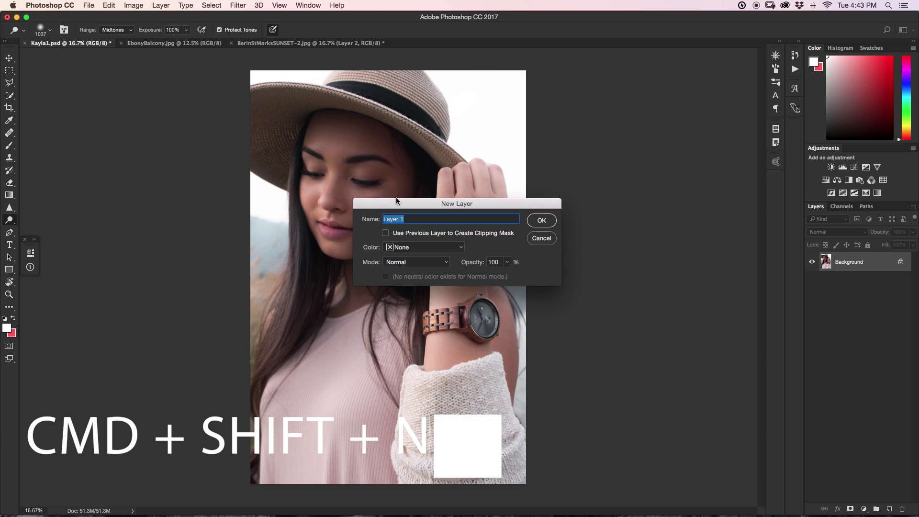
text(DB)
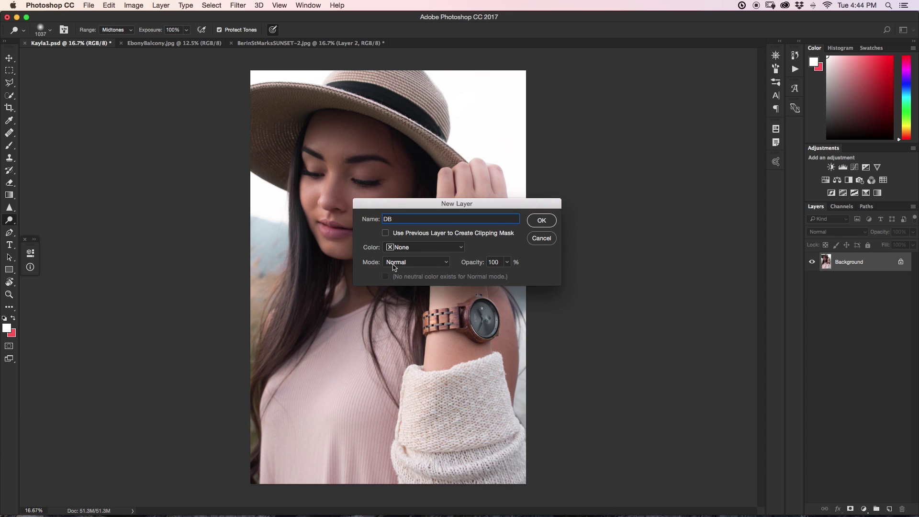
click(417, 264)
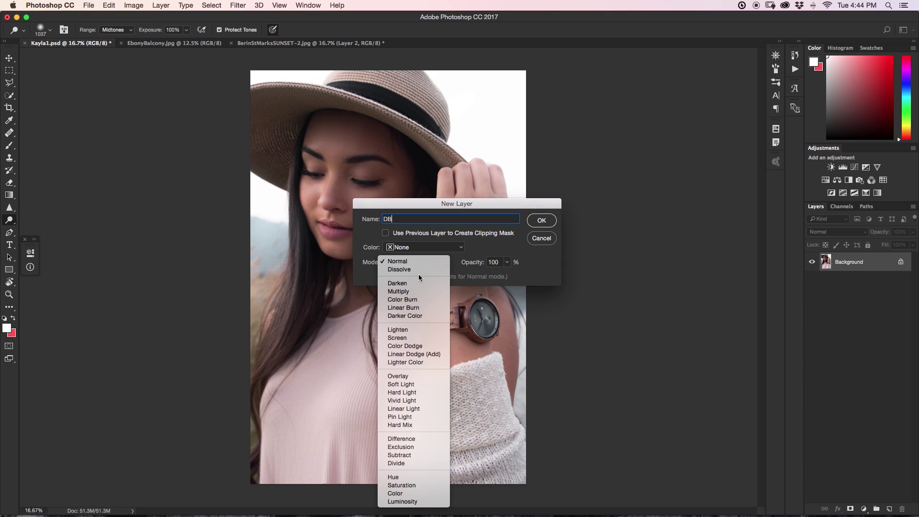
click(410, 378)
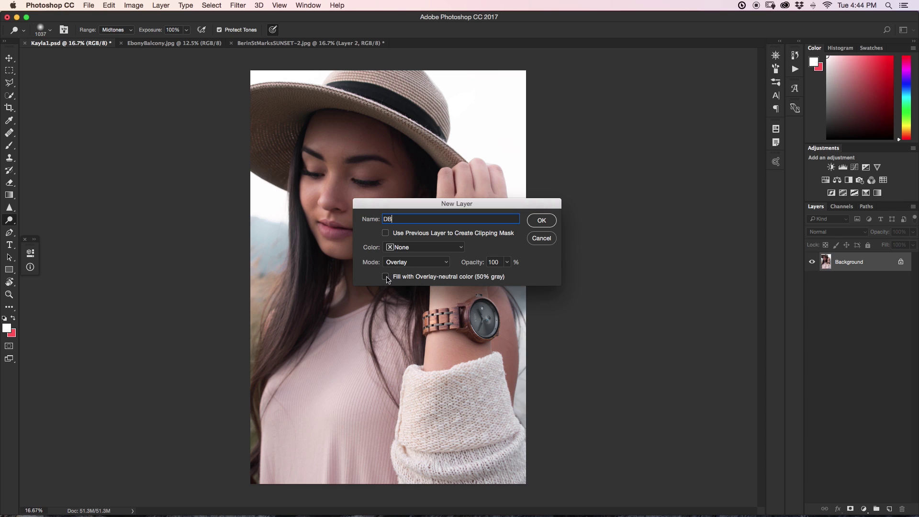
click(543, 221)
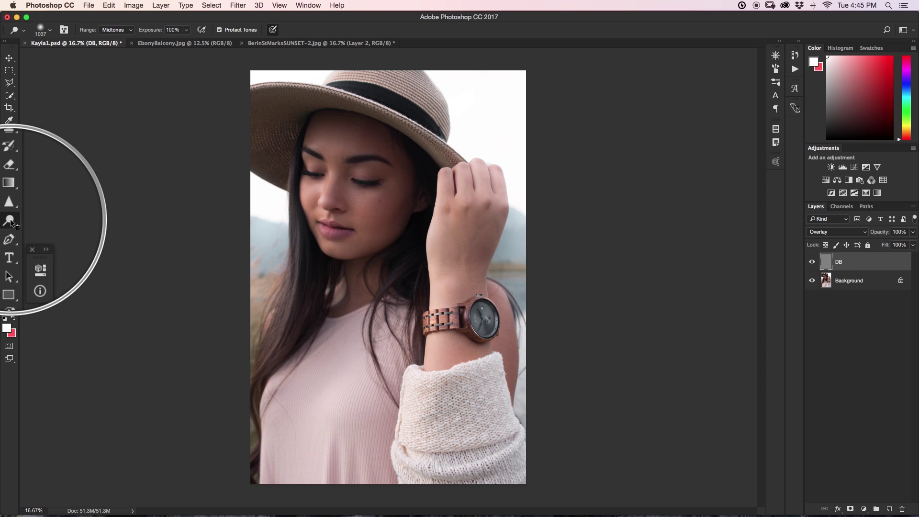
Set the Dodge tool's exposure to 5%.
click(171, 33)
key(Delete)
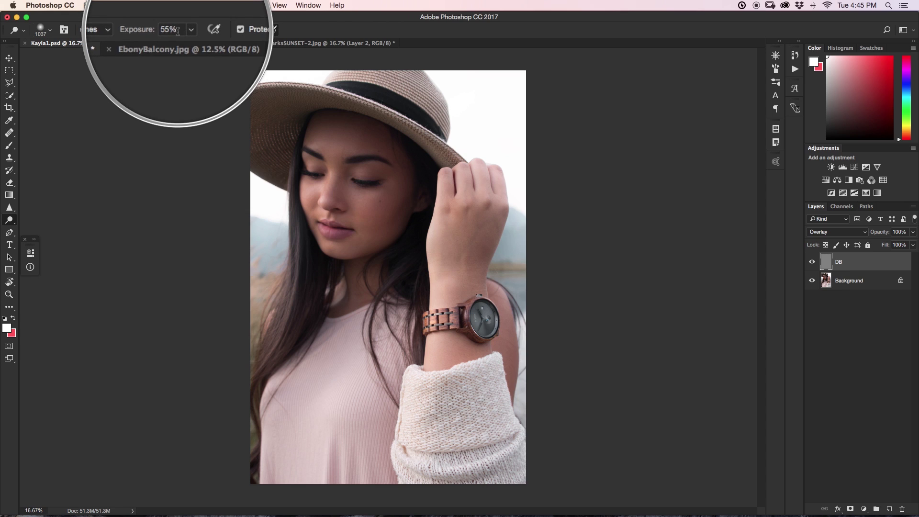
click(179, 32)
text(5)
key(Return)
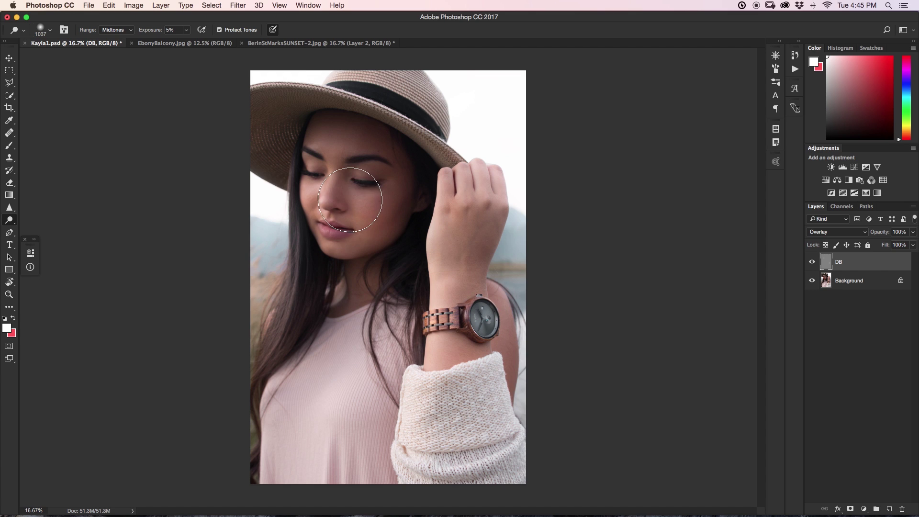
Dodge across the forehead on the DB layer and toggle the layer's visibility to compare before and after.
mouse_move(360, 149)
mouse_down()
mouse_move(379, 158)
mouse_move(391, 183)
mouse_move(405, 159)
mouse_up()
click(813, 262)
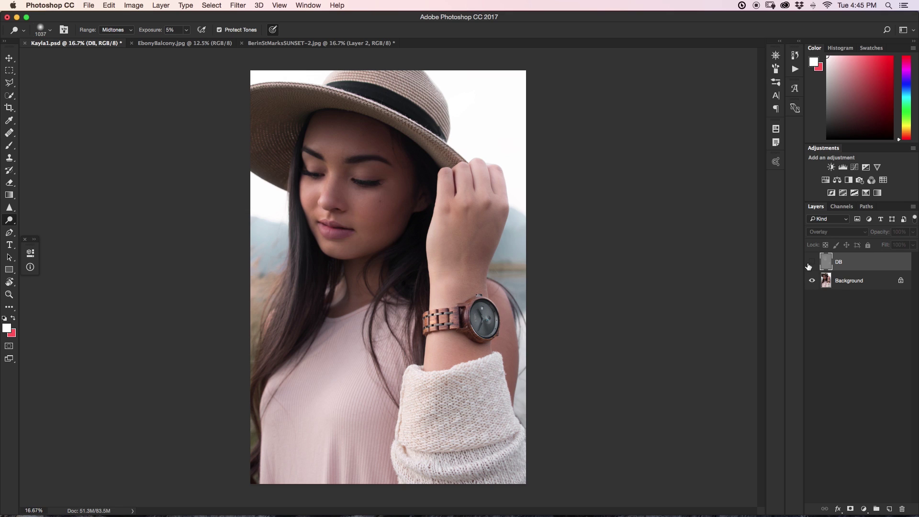
click(813, 262)
click(812, 262)
click(812, 262)
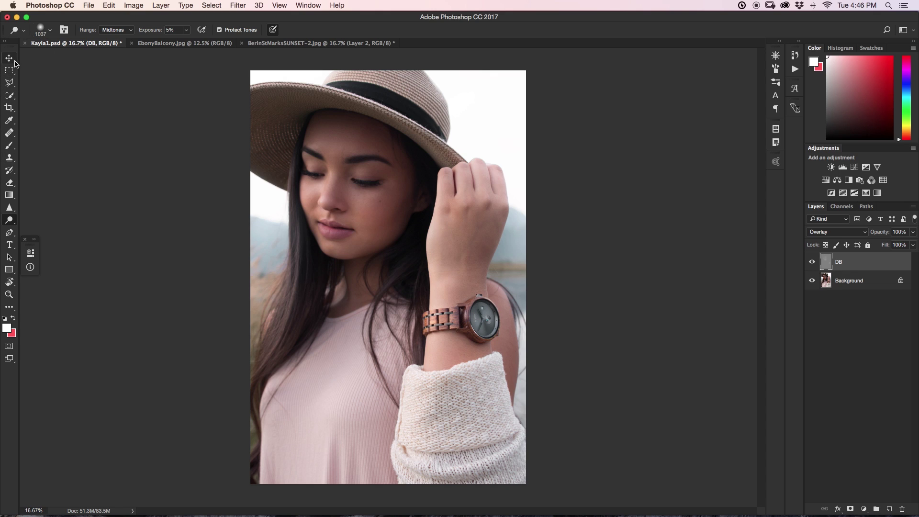
Switch through the Crop and Brush tools to the Healing Brush, viewing the tool variants grouped under Brush and Healing Brush.
drag(15, 63, 42, 60)
mouse_move(9, 110)
mouse_down()
mouse_move(45, 107)
mouse_move(45, 135)
mouse_move(47, 113)
mouse_move(14, 111)
mouse_up()
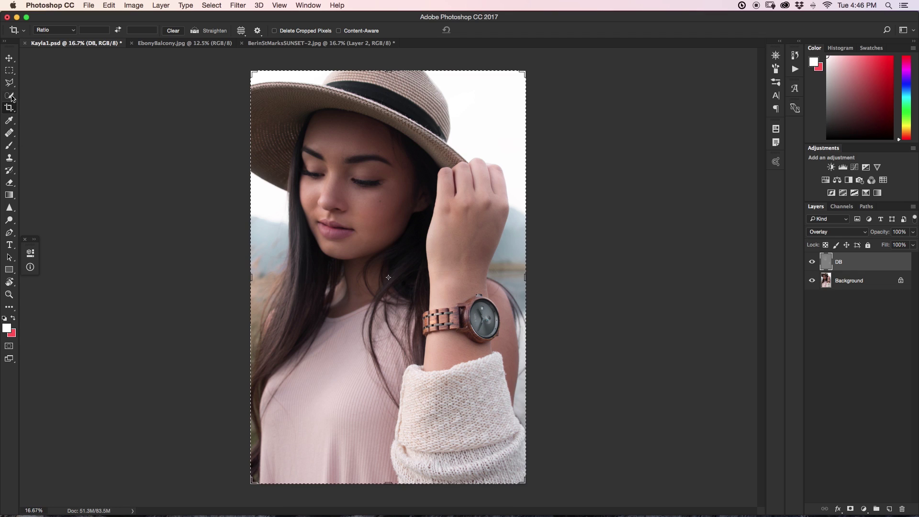
drag(12, 145, 21, 146)
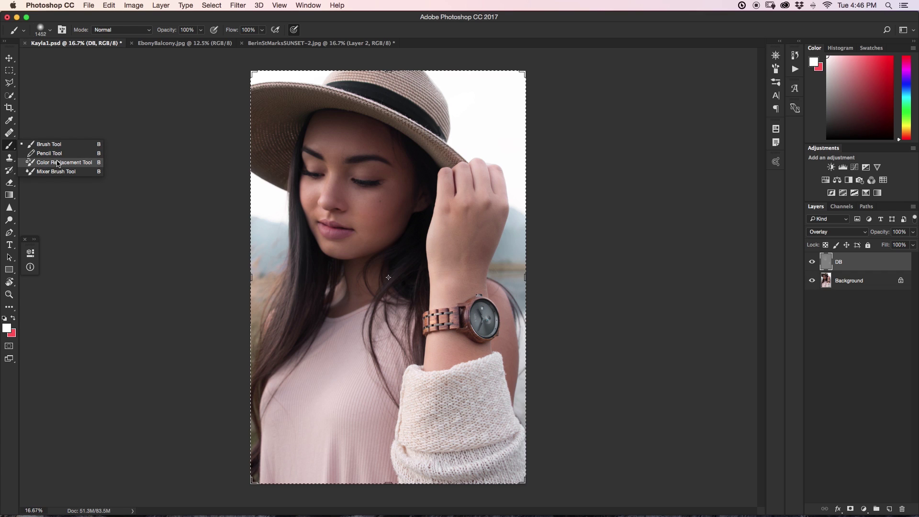
click(48, 144)
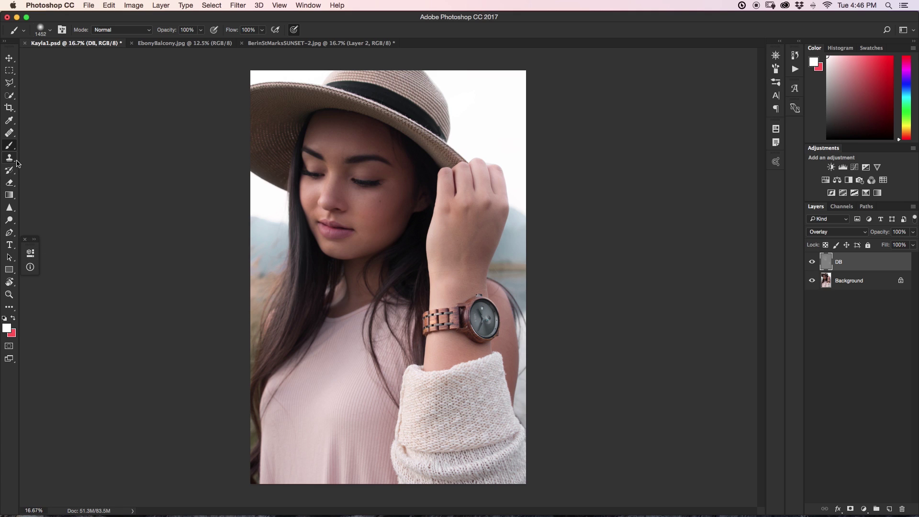
click(13, 133)
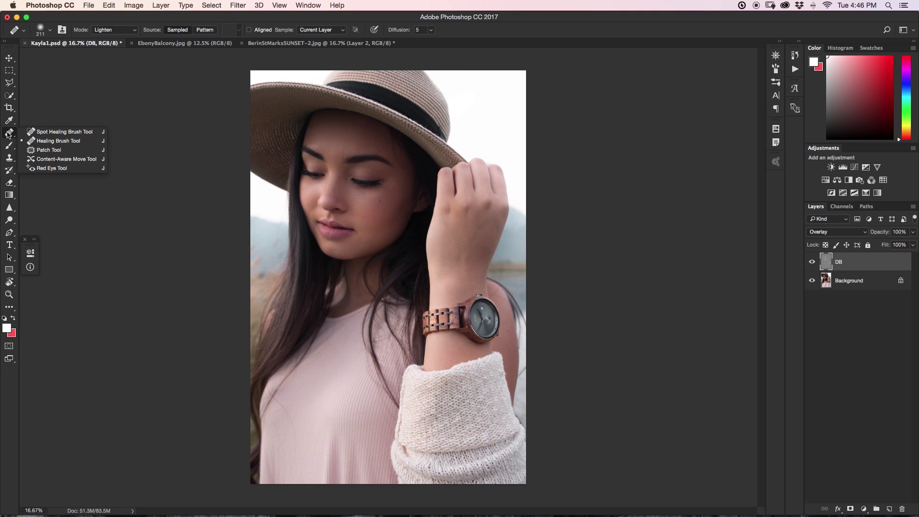
click(38, 133)
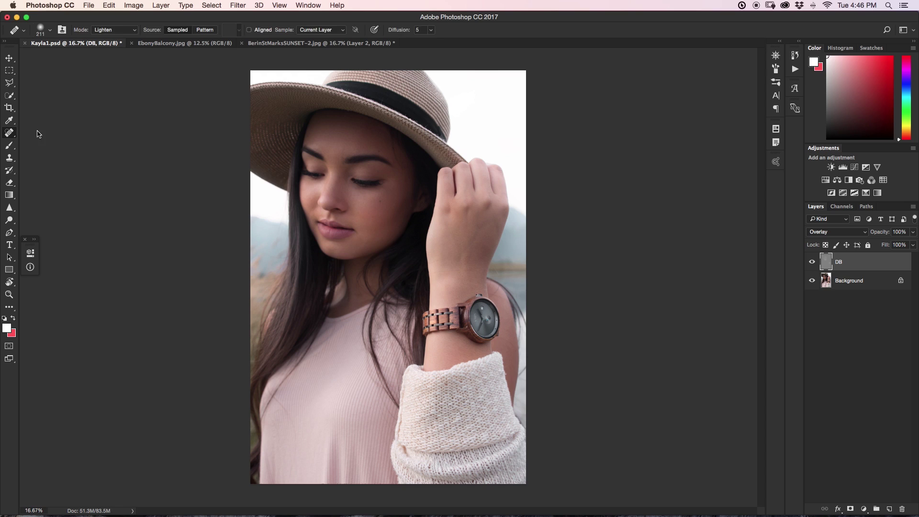
Select the Spot Healing Brush and cycle through the healing tool variants, ending on the Patch tool.
click(11, 134)
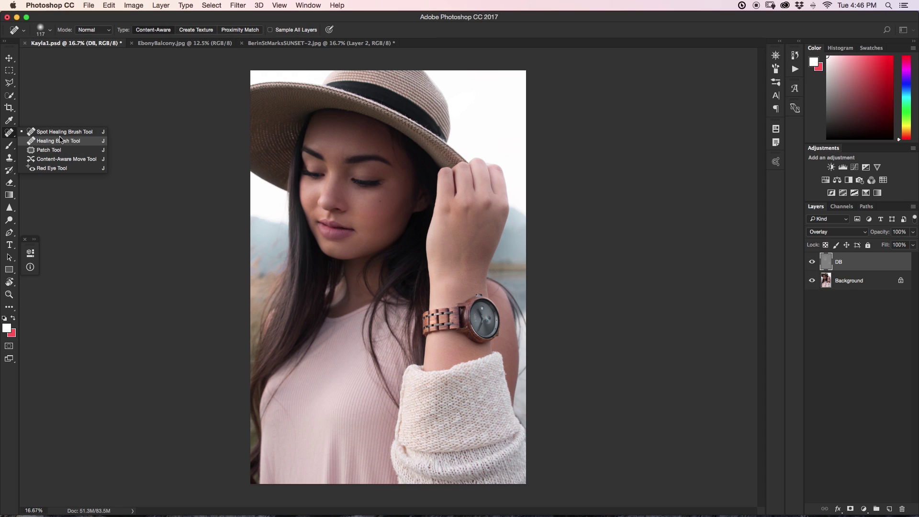
click(62, 134)
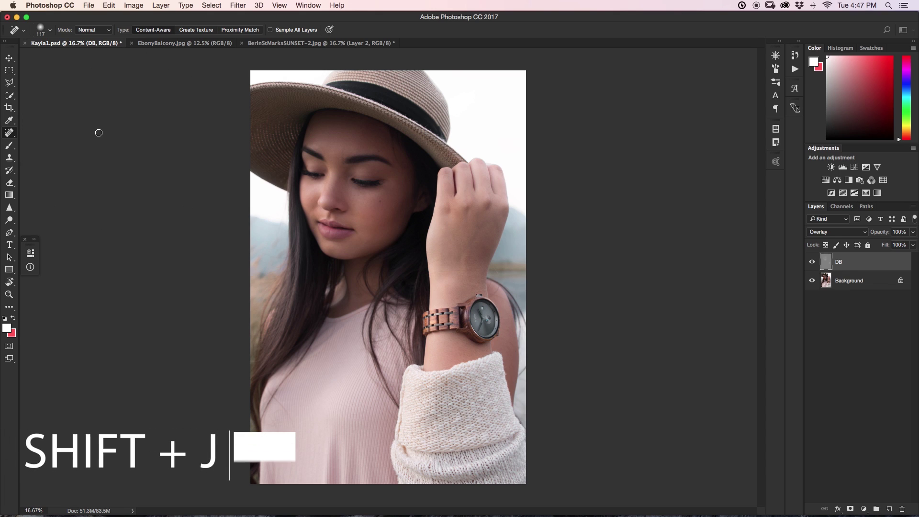
key(shift+j)
key(shift+j)
key(shift+j)
key(shift+j)
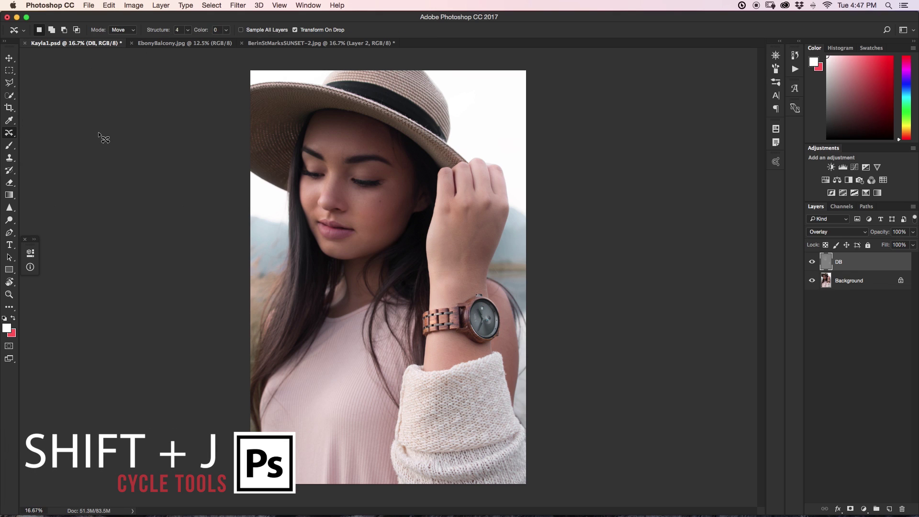
key(shift+j)
key(shift+j)
key(shift+j)
key(shift+j)
key(shift+j)
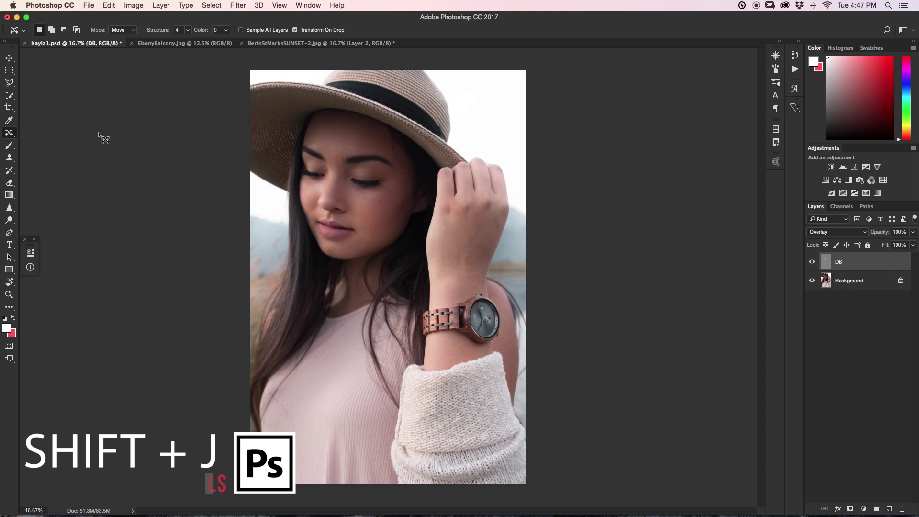
key(shift+j)
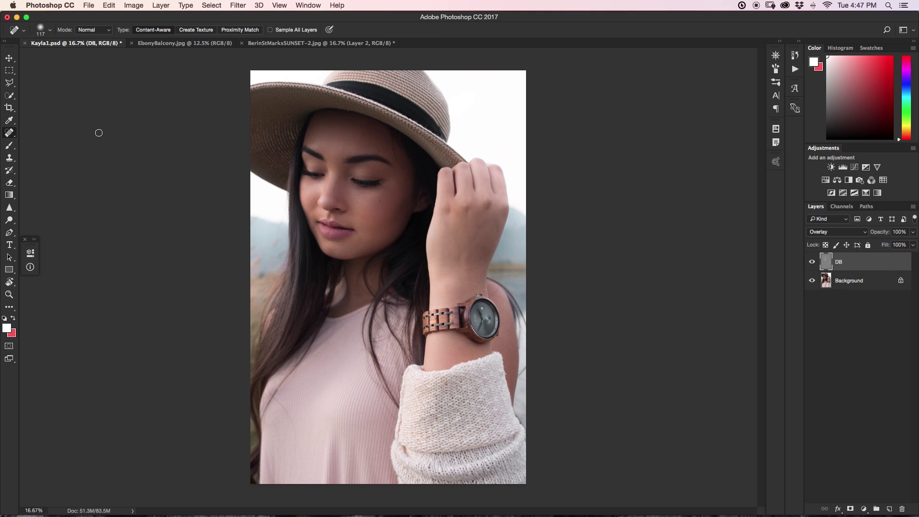
key(shift+j)
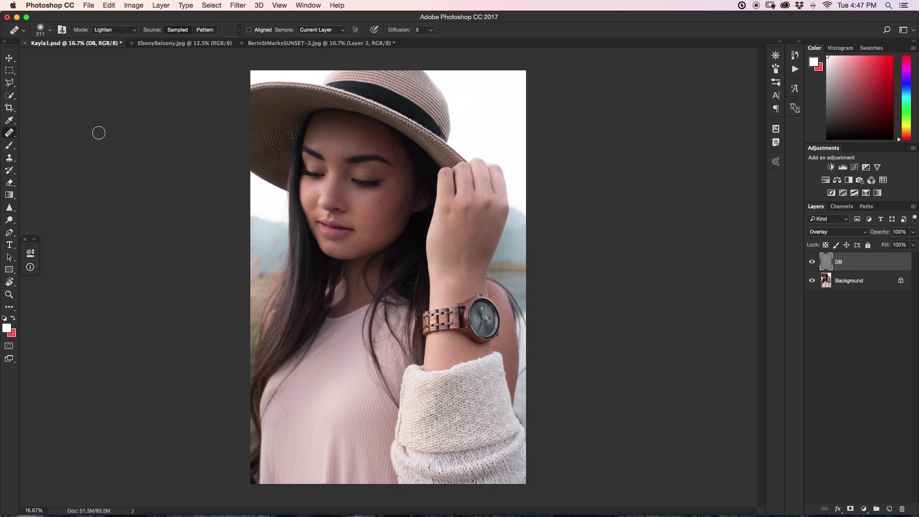
key(shift+j)
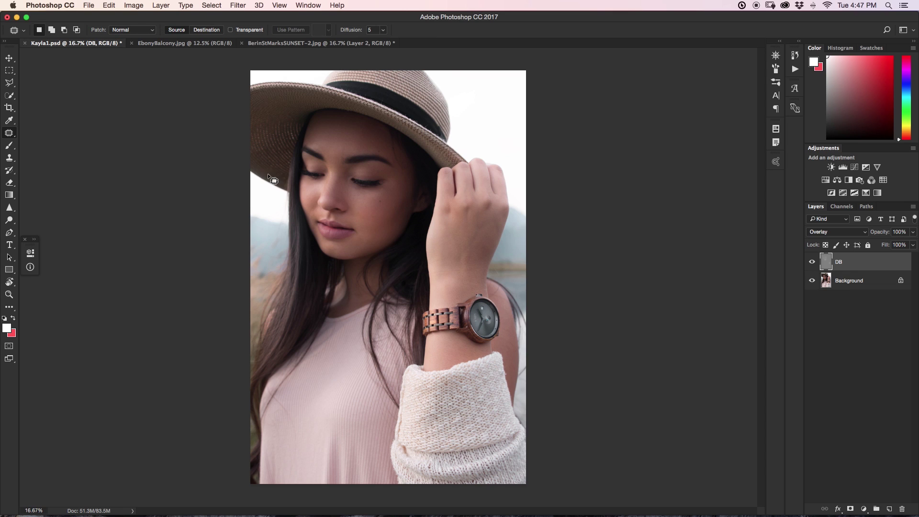
Try outlining a freehand area across the face and wrist with the Patch tool, and clear the selection.
drag(360, 178, 295, 199)
mouse_move(351, 231)
mouse_down()
mouse_move(352, 268)
mouse_move(294, 404)
mouse_move(403, 352)
mouse_move(499, 255)
mouse_up()
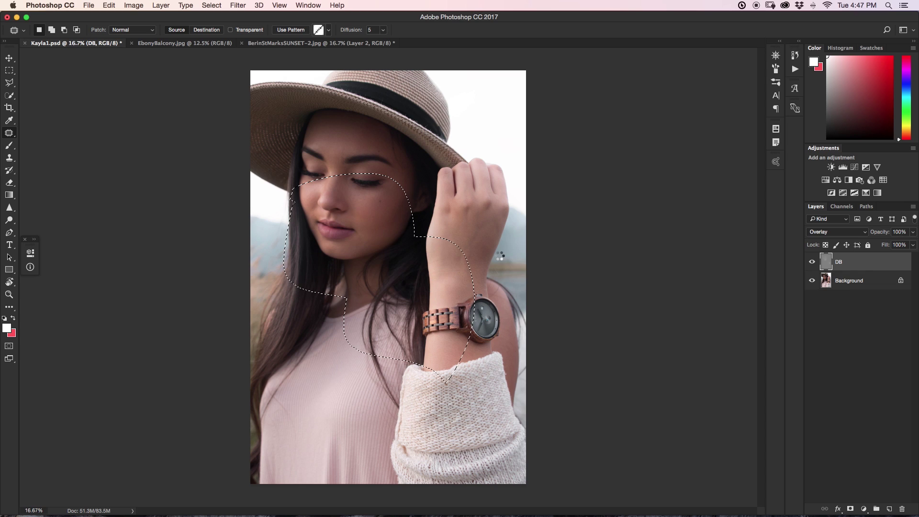
key(ctrl+d)
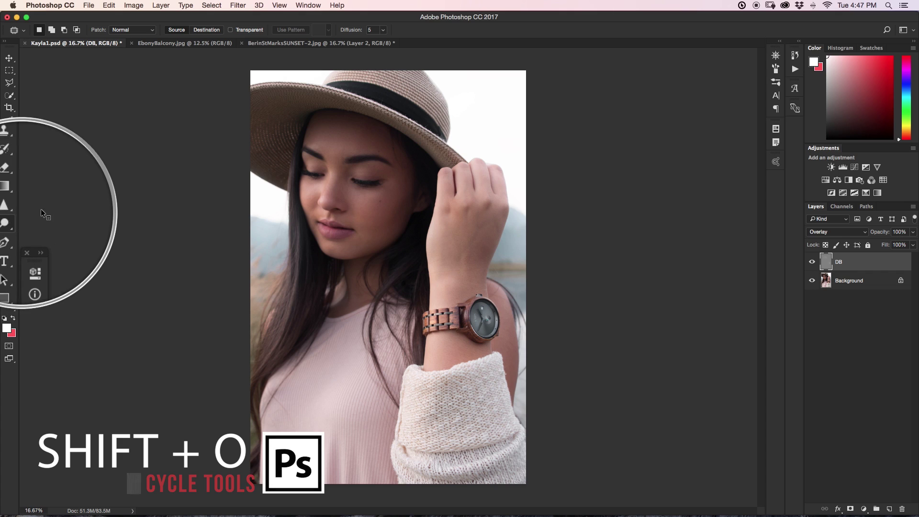
Cycle through the Dodge and Burn tool variants, ending back on the Dodge tool.
key(shift+o)
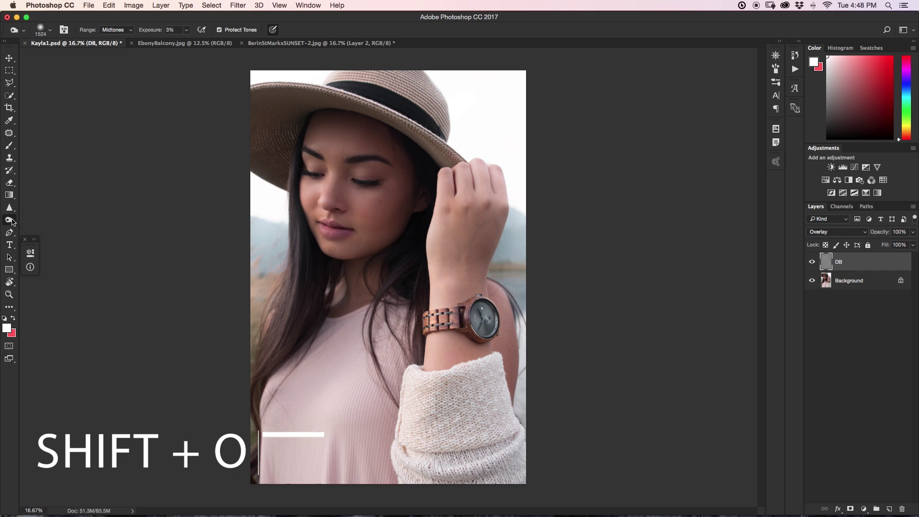
key(shift+o)
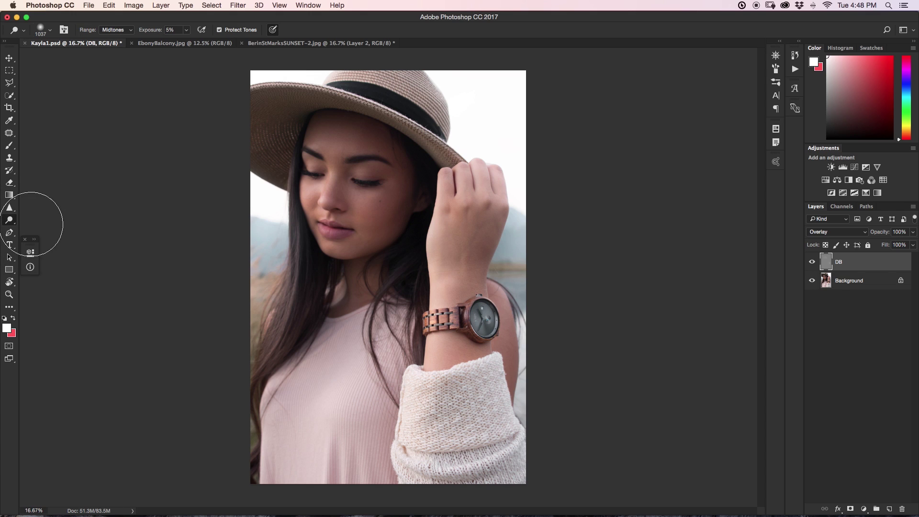
key(shift+o)
Make the Background layer active and choose the Elliptical Marquee tool.
click(864, 286)
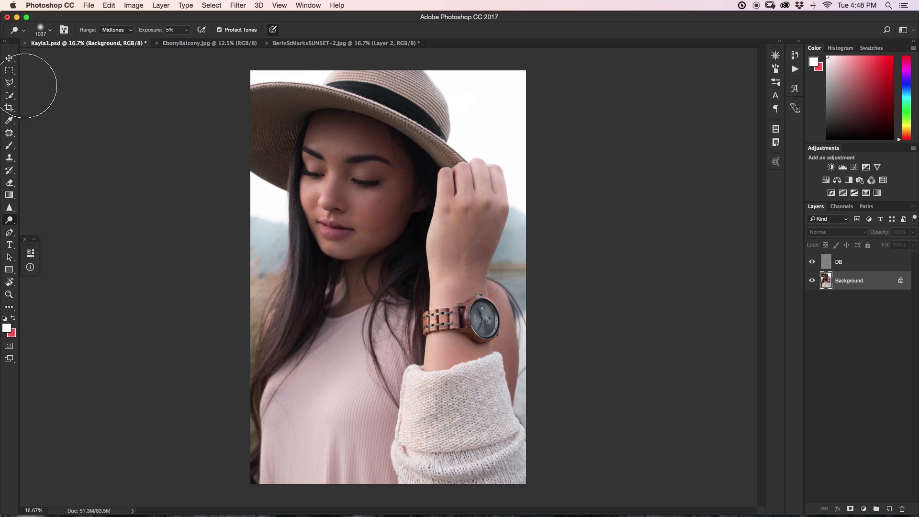
click(10, 72)
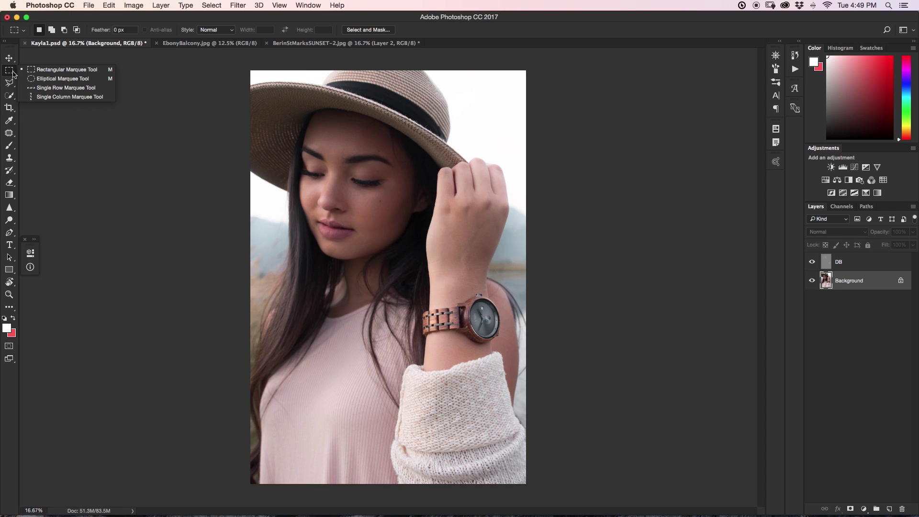
click(44, 82)
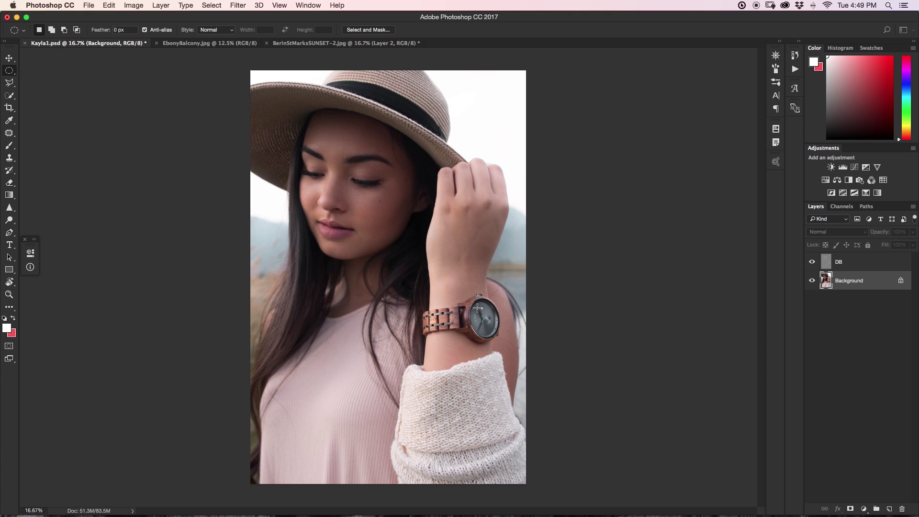
Try drawing elliptical selections around the watch face, clearing the ones that do not fit.
key(super+equal)
key(super+equal)
key(super+equal)
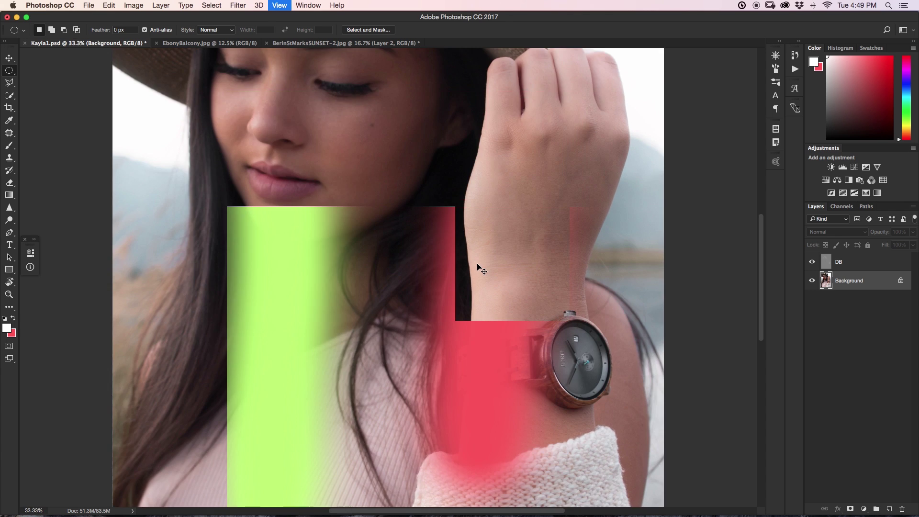
drag(620, 322, 502, 314)
click(499, 274)
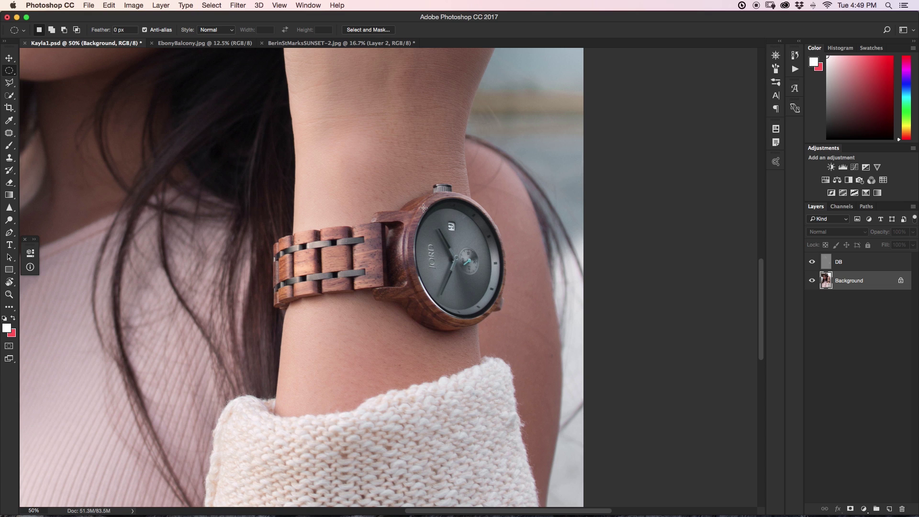
drag(423, 207, 508, 318)
drag(461, 210, 489, 117)
drag(416, 196, 500, 292)
click(501, 292)
click(476, 252)
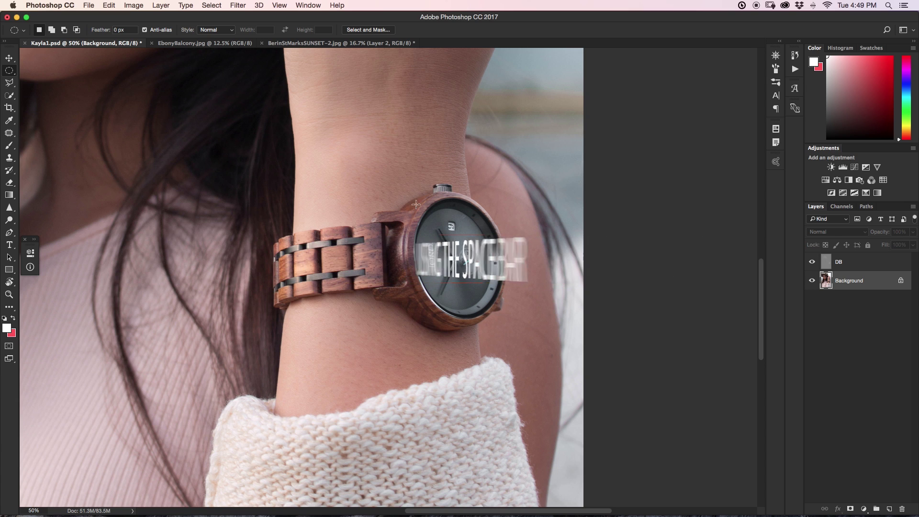
Draw an elliptical selection around the watch face, repositioning and resizing it while drawing until it fits the rim.
drag(405, 182, 395, 242)
drag(467, 203, 555, 320)
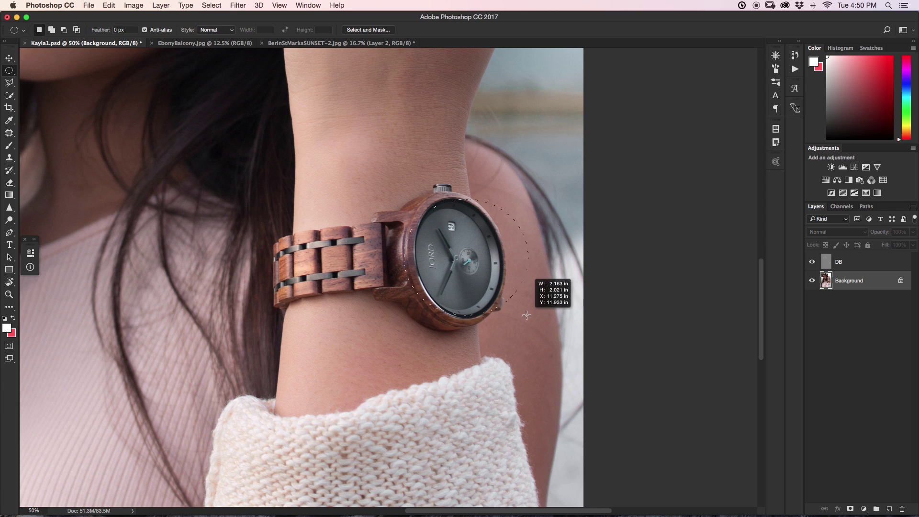
drag(527, 315, 521, 318)
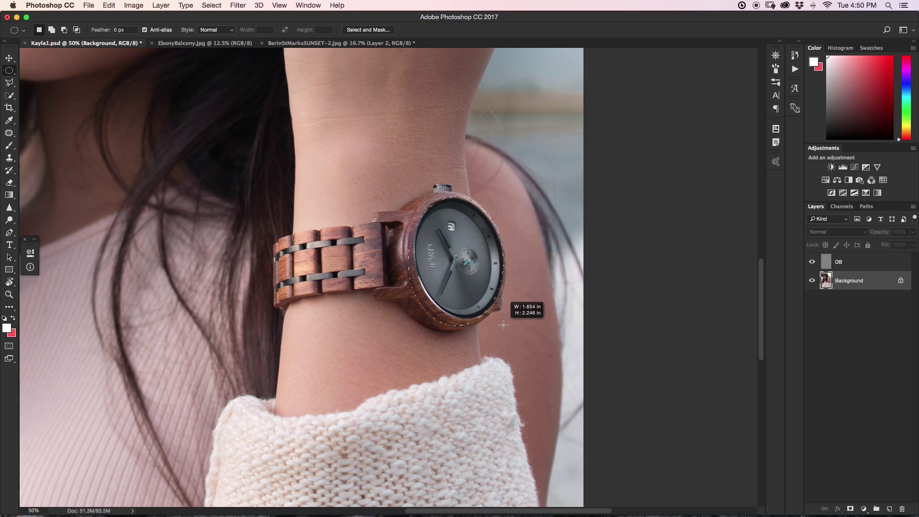
drag(511, 322, 509, 315)
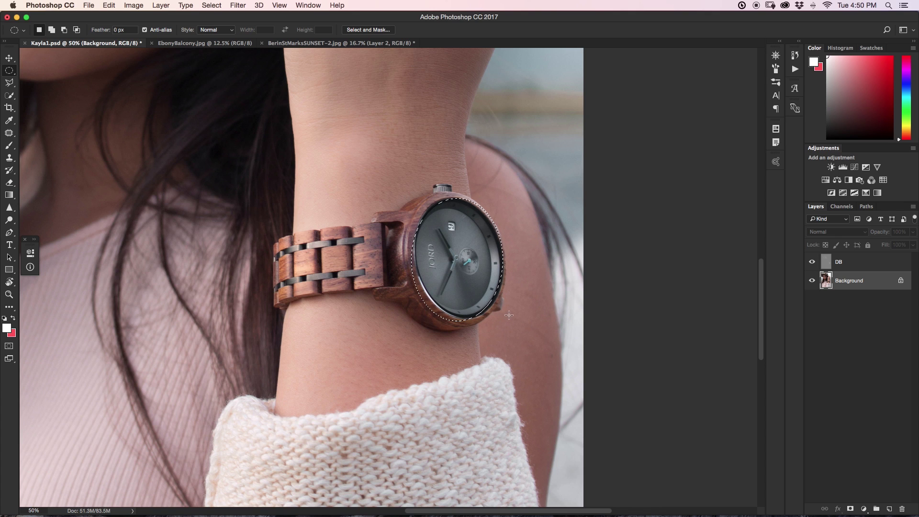
Add a Curves adjustment above the DB layer, masked to the watch face, and raise its midtones.
click(876, 265)
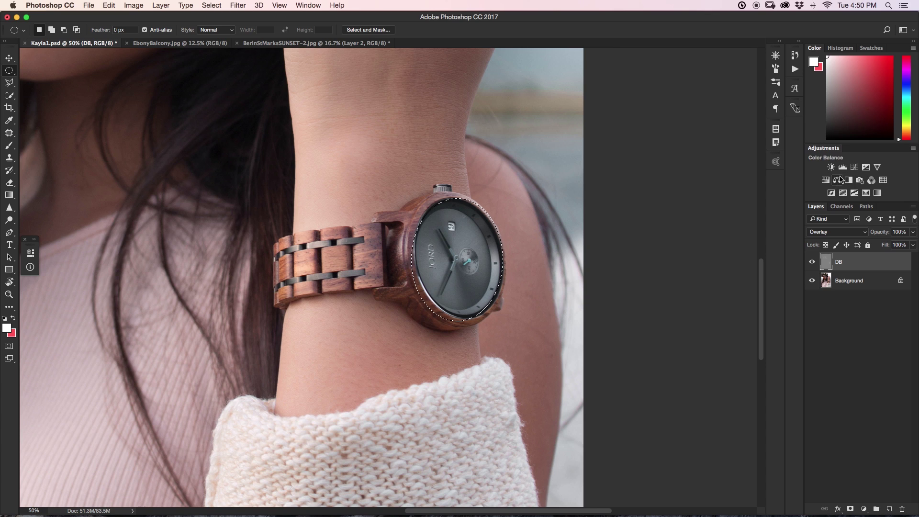
click(855, 167)
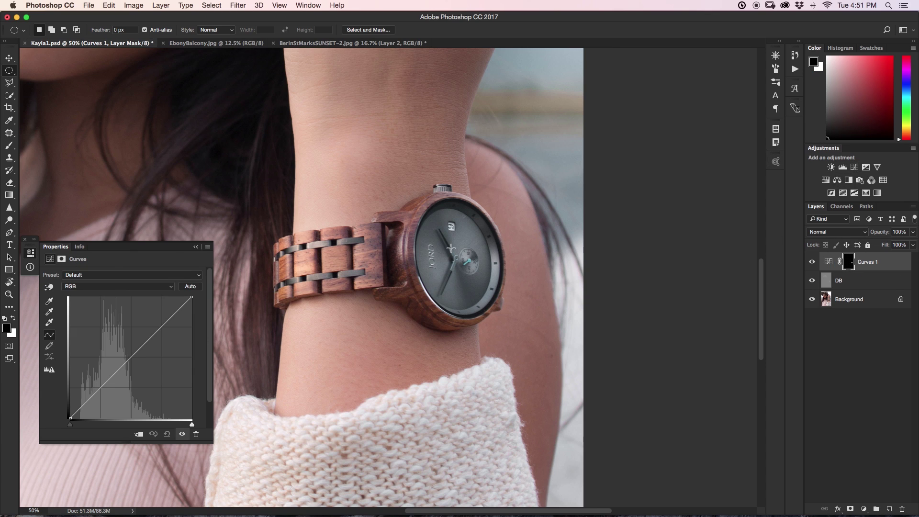
mouse_move(129, 359)
mouse_down()
mouse_move(127, 334)
mouse_move(130, 381)
mouse_move(121, 351)
mouse_up()
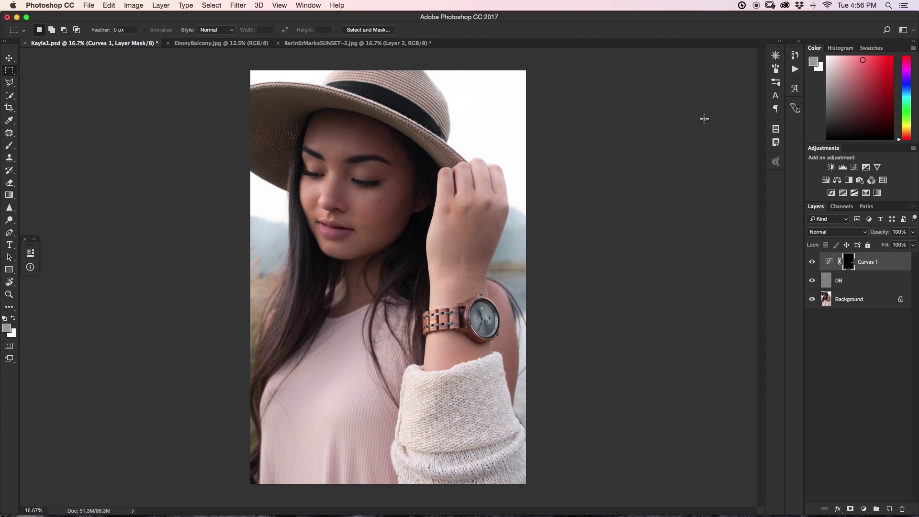
Add a full-image Curves adjustment with raised highlights and black point and an anchored shadow point, and compare before and after.
click(855, 167)
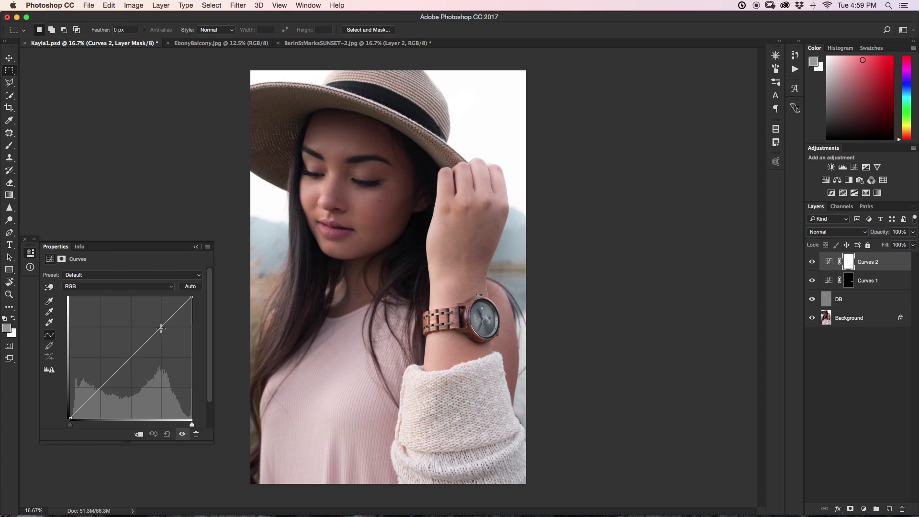
drag(159, 327, 162, 322)
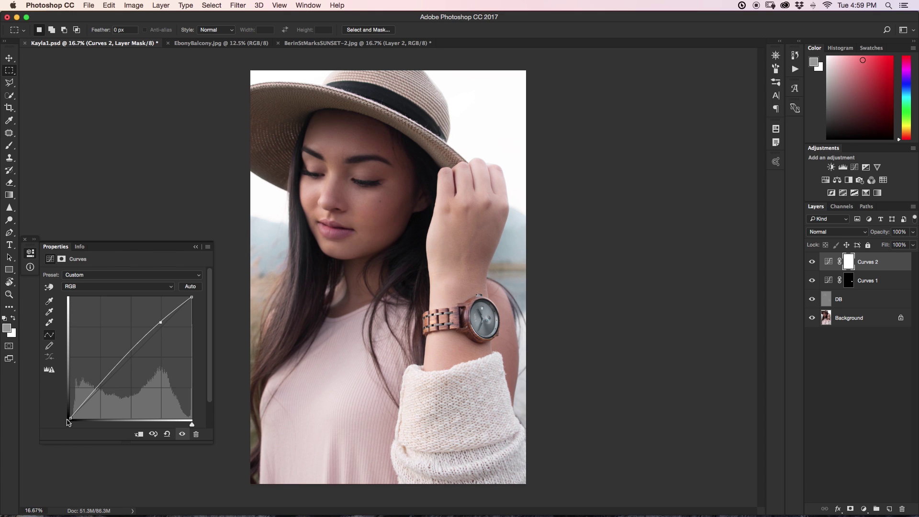
drag(70, 418, 71, 411)
drag(101, 380, 101, 385)
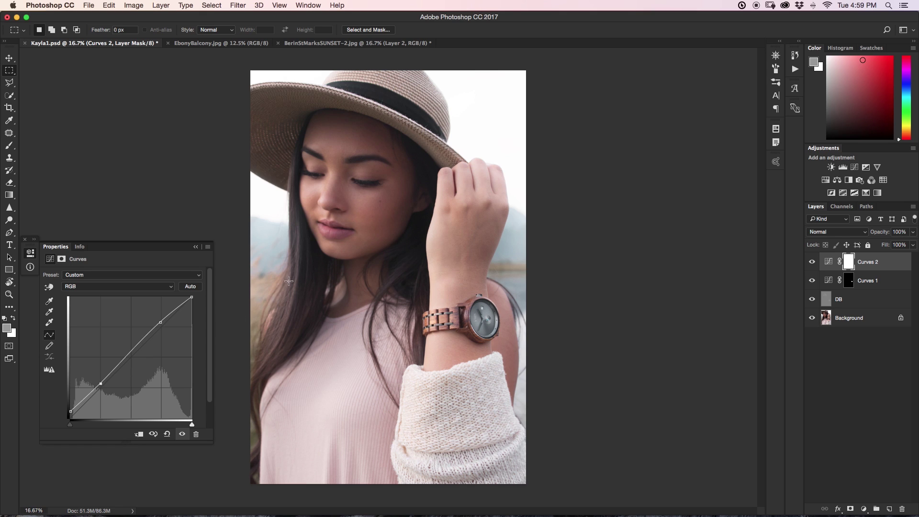
click(813, 263)
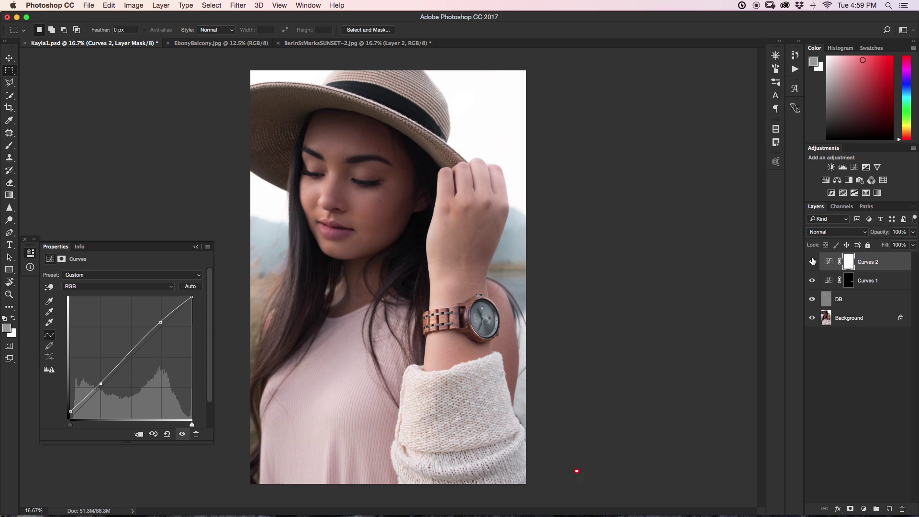
click(813, 263)
Raise the midtones of the Blue curve and lower the midtones of the Red curve slightly.
click(129, 287)
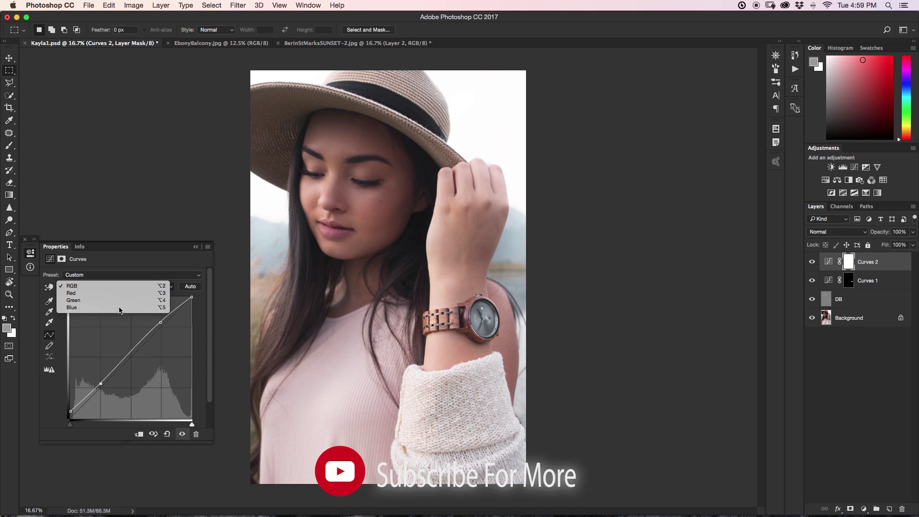
click(120, 307)
drag(130, 361, 127, 354)
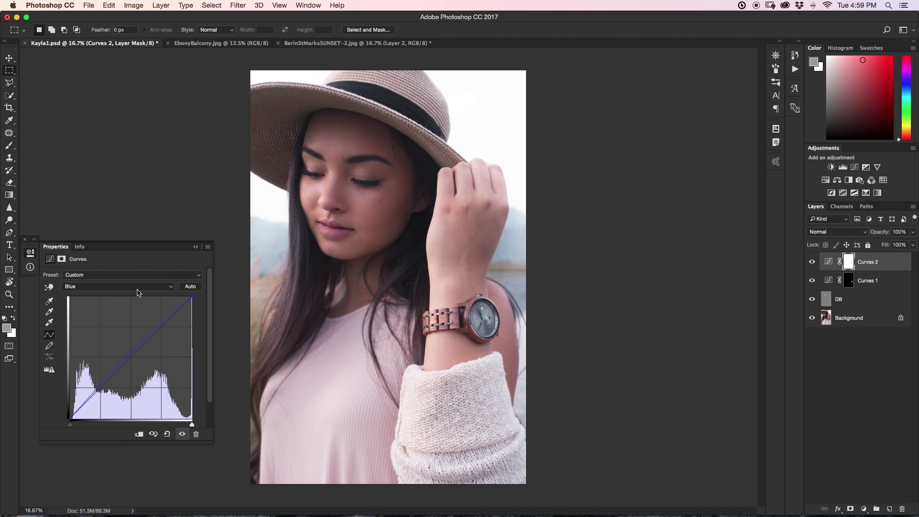
click(139, 287)
click(120, 270)
click(133, 360)
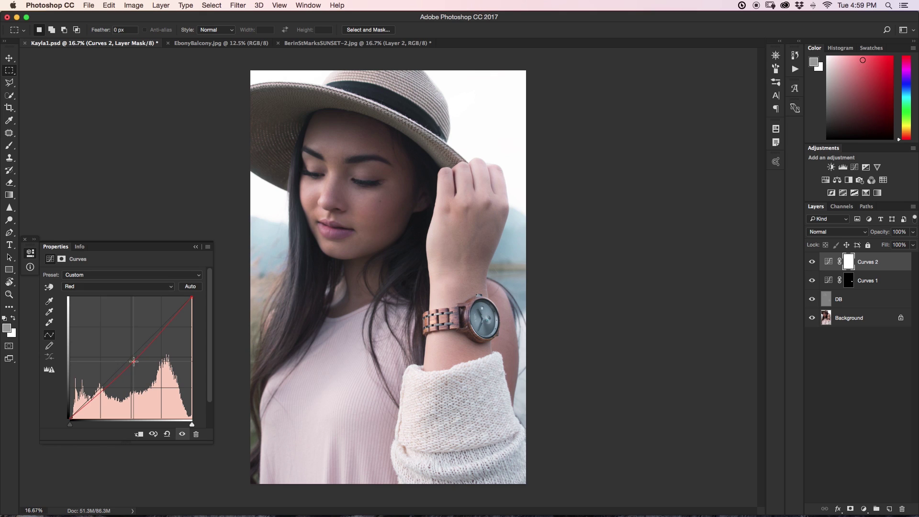
Switch to the Green curve, adjust its midpoint, and toggle the Curves 2 layer's visibility to compare before and after.
key(alt+4)
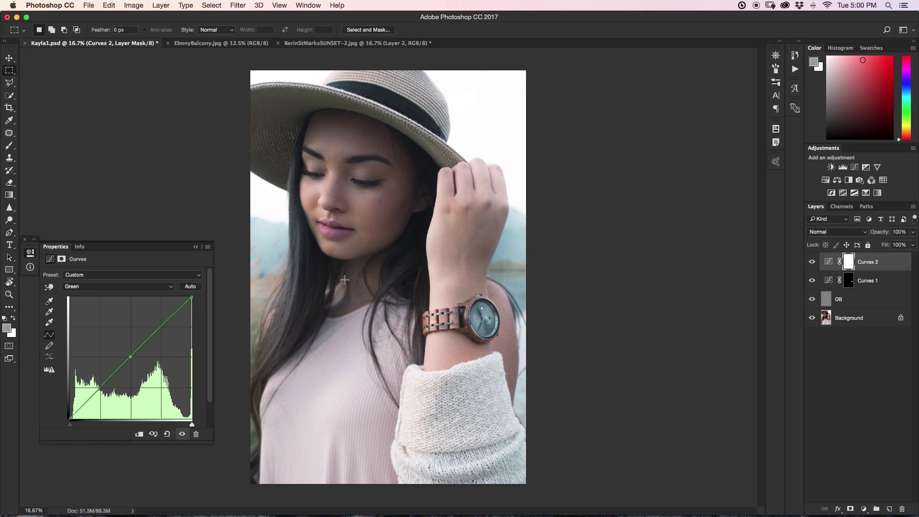
click(813, 263)
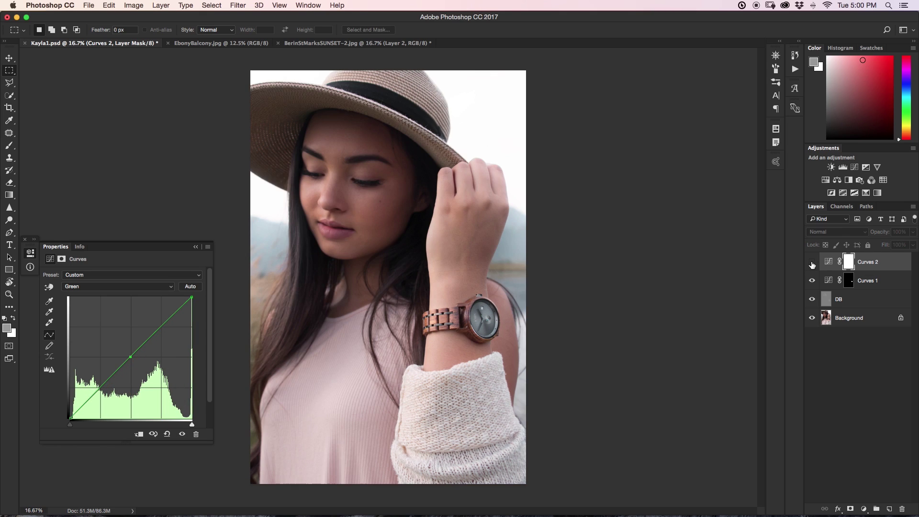
click(813, 263)
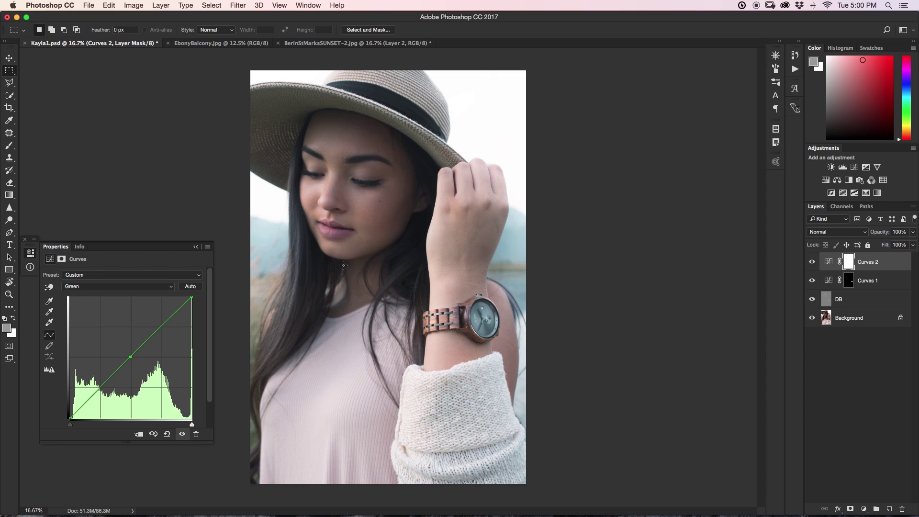
Save the current Curves adjustment as a preset named "Faded Blues" in the Curves folder.
click(208, 247)
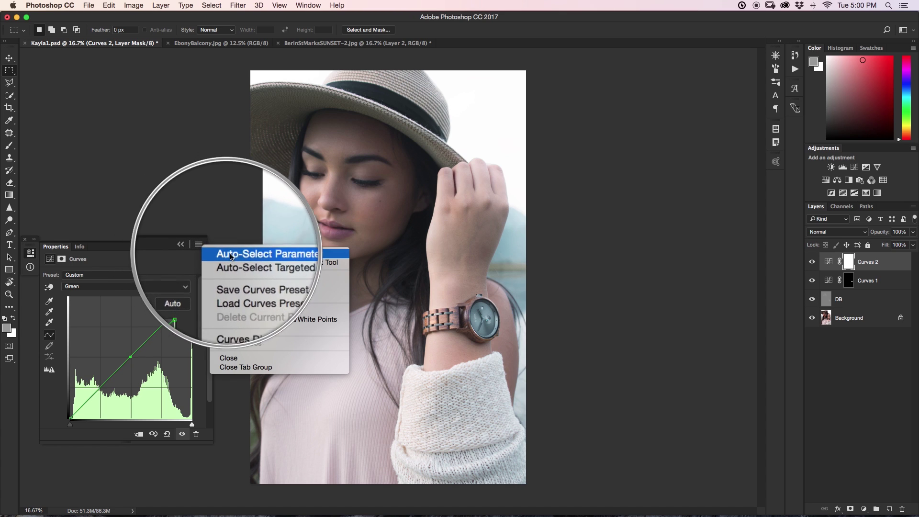
click(257, 282)
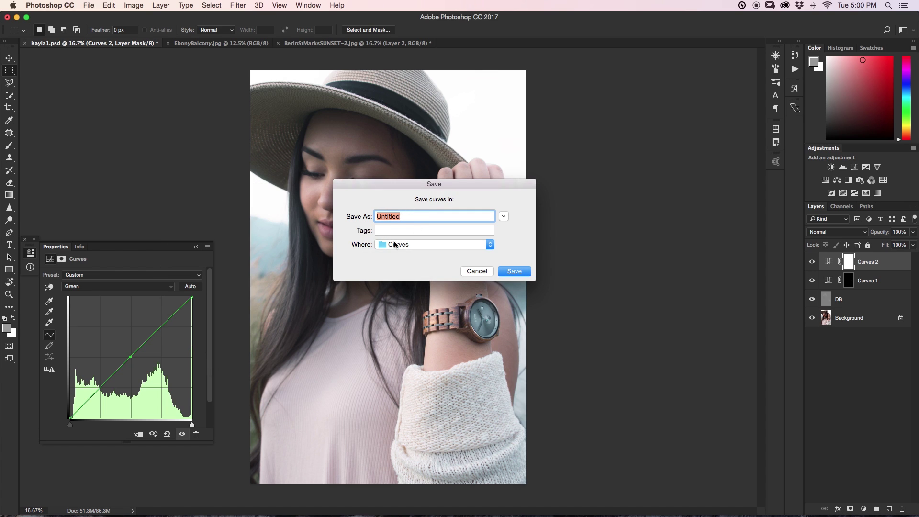
key(BackSpace)
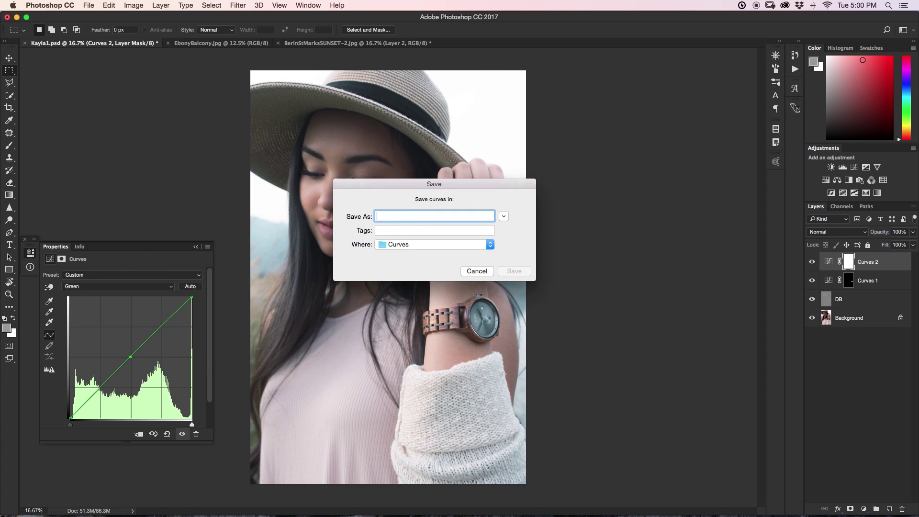
text(Faded Blues)
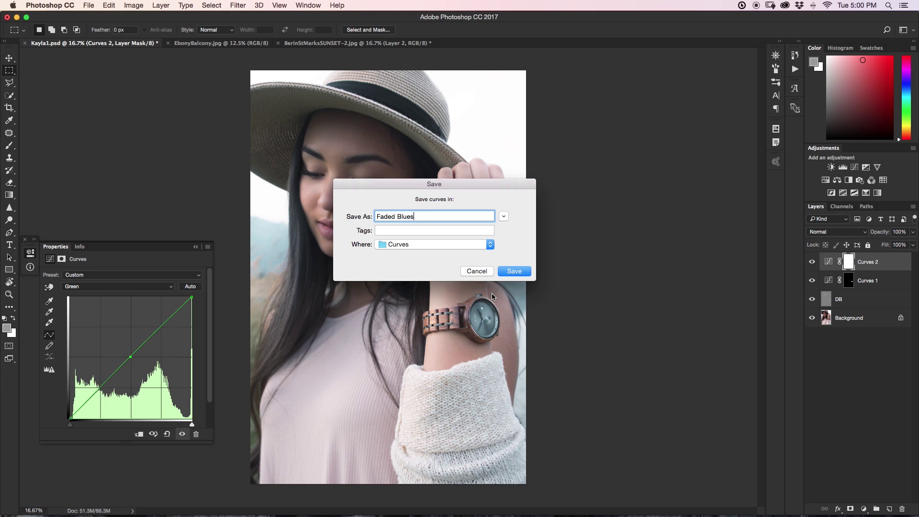
click(524, 274)
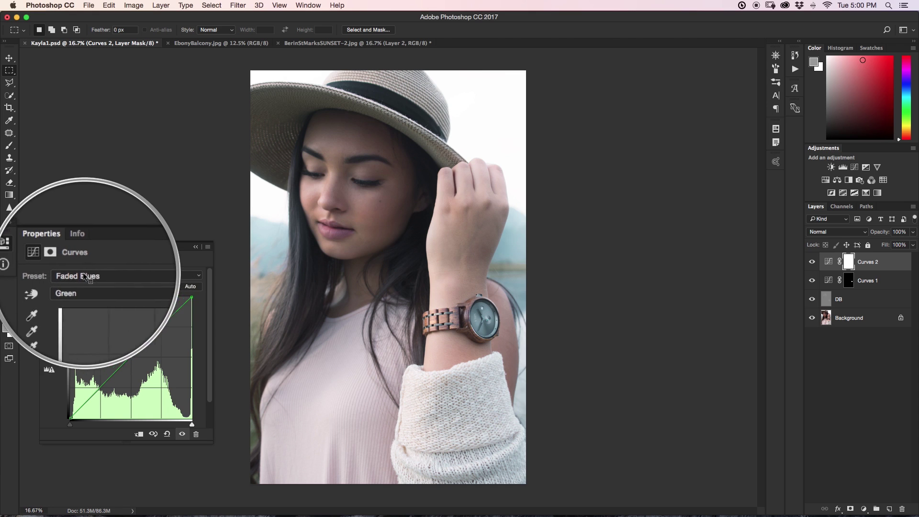
Add a Curves adjustment layer to the balcony photo and apply the Faded Blues preset.
click(236, 44)
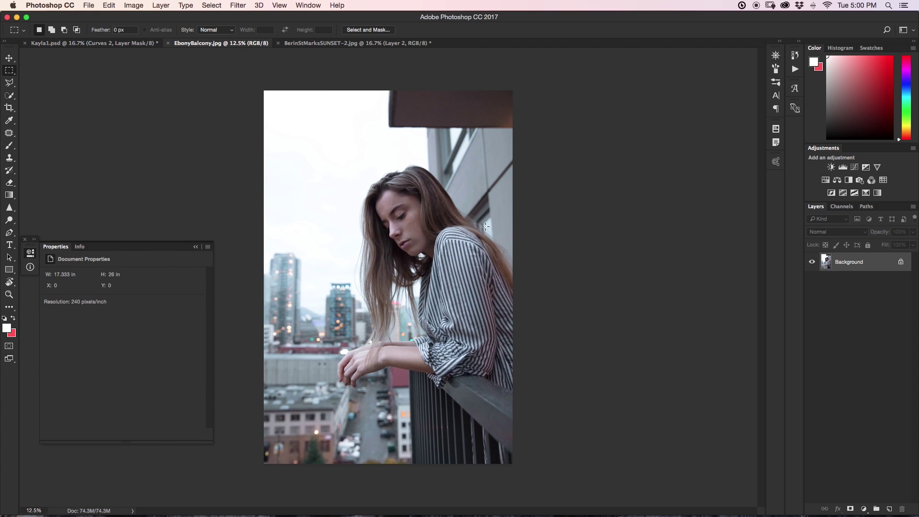
click(855, 168)
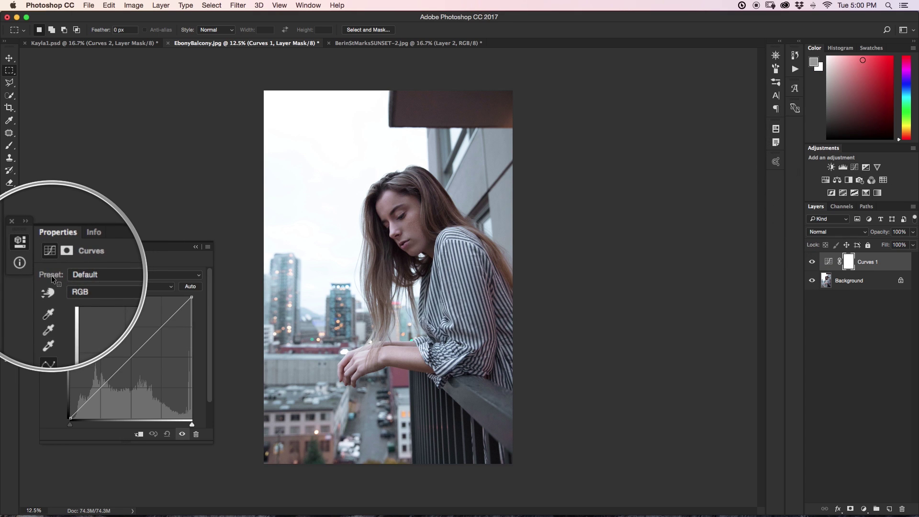
click(91, 276)
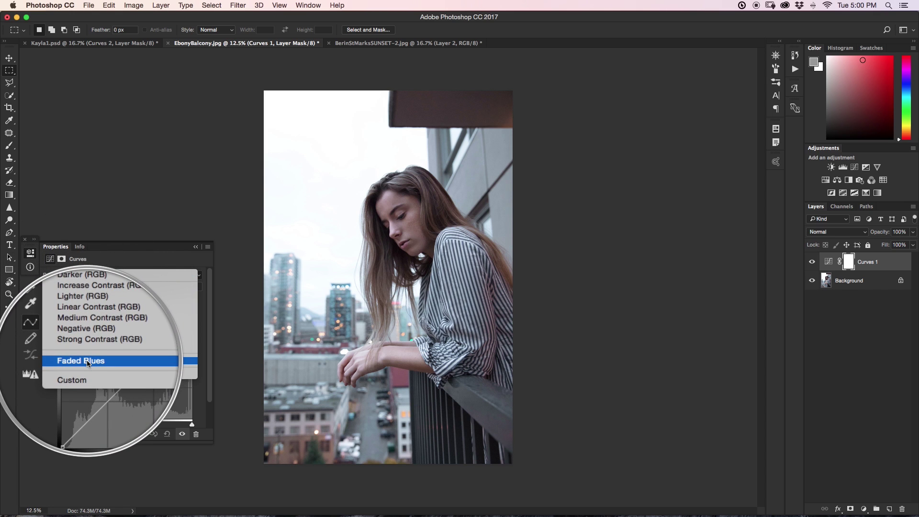
click(92, 362)
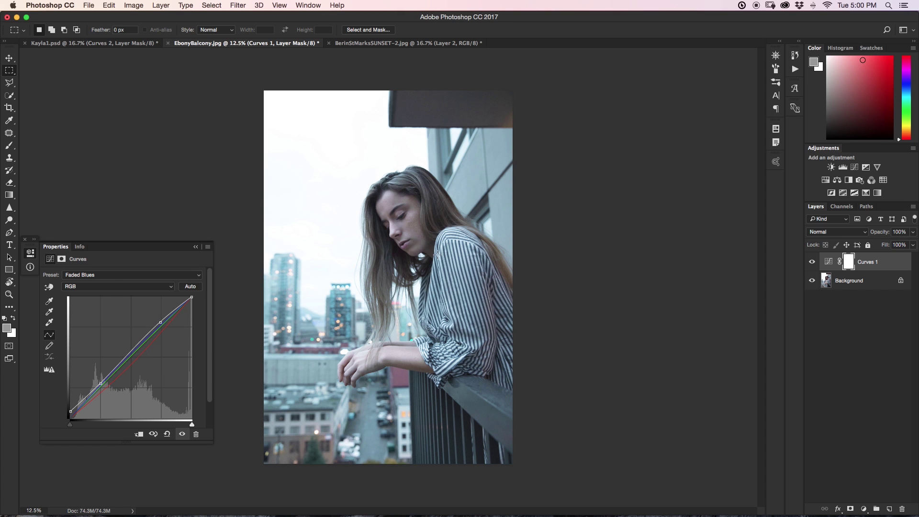
Compare the Faded Blues grade on the hat portrait and the balcony photo, and collapse the portrait's Curves properties.
click(109, 42)
click(198, 43)
click(118, 44)
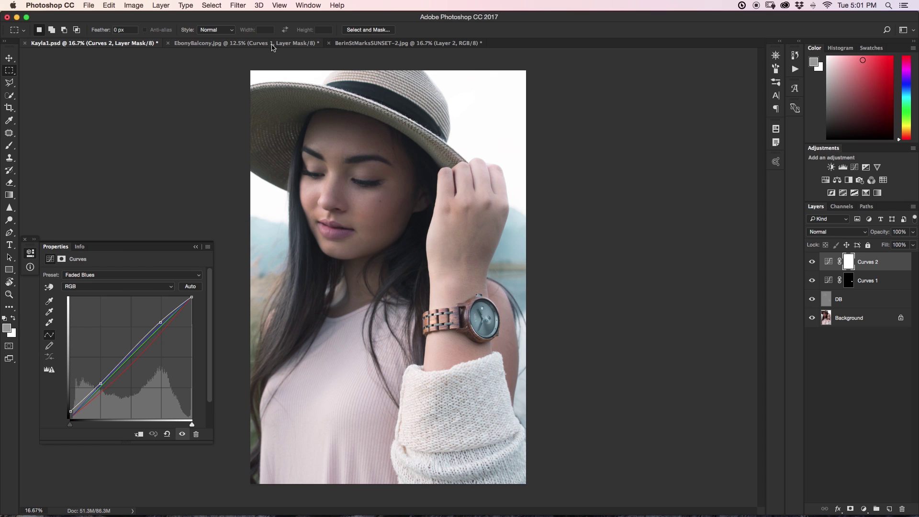
click(301, 44)
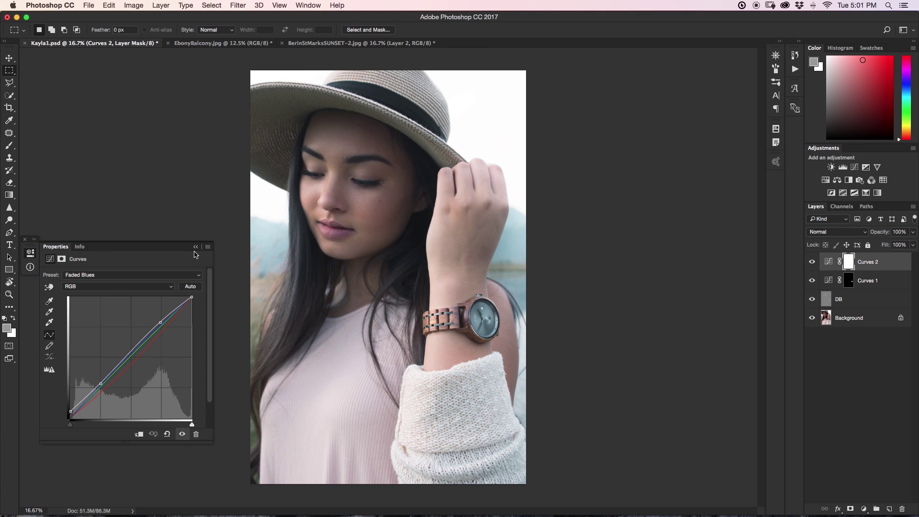
click(197, 247)
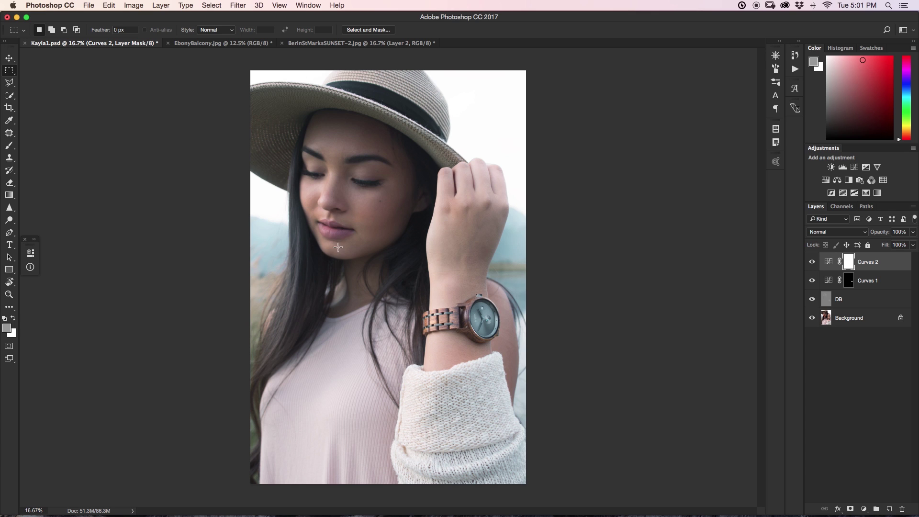
Inspect the portrait's face and watch at close zoom, and return to the whole photo fitted on screen.
key(super+plus)
key(super+plus)
key(super+plus)
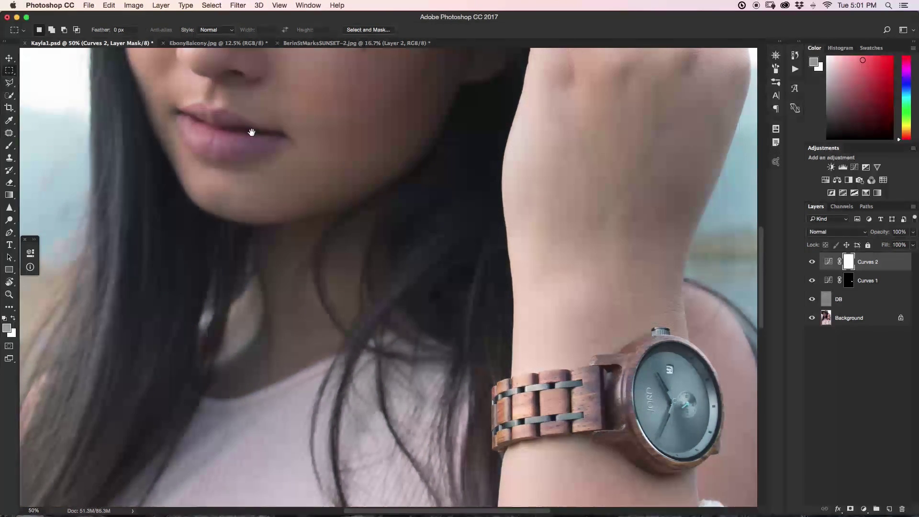
drag(252, 129, 450, 268)
key(super+minus)
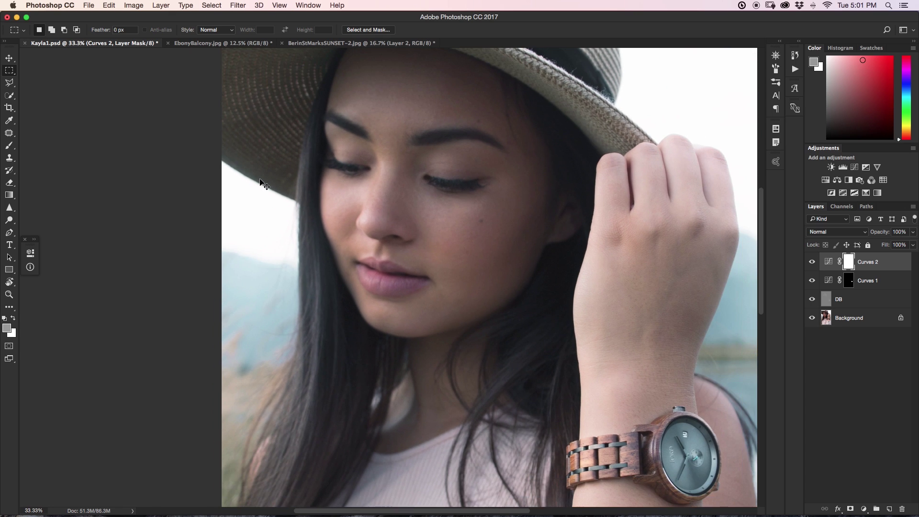
key(super+0)
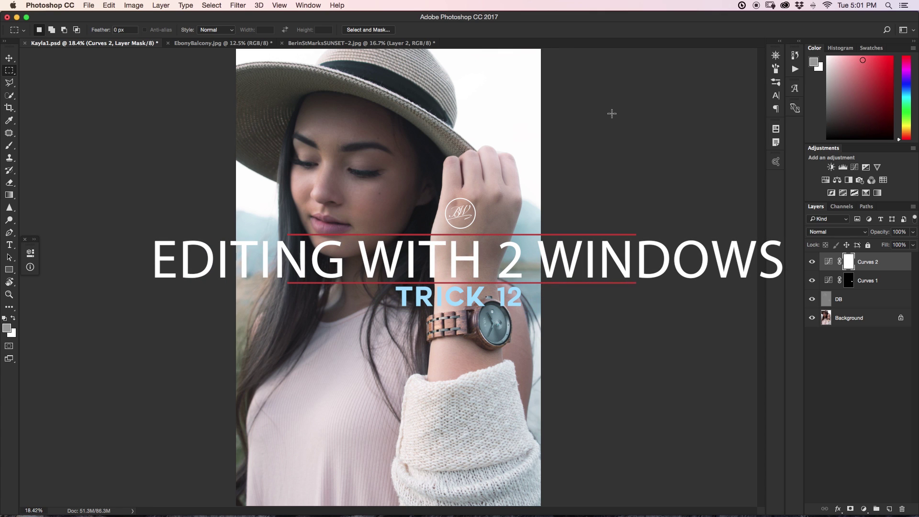
Open a second window of the hat portrait and switch between its two views to compare them.
click(307, 6)
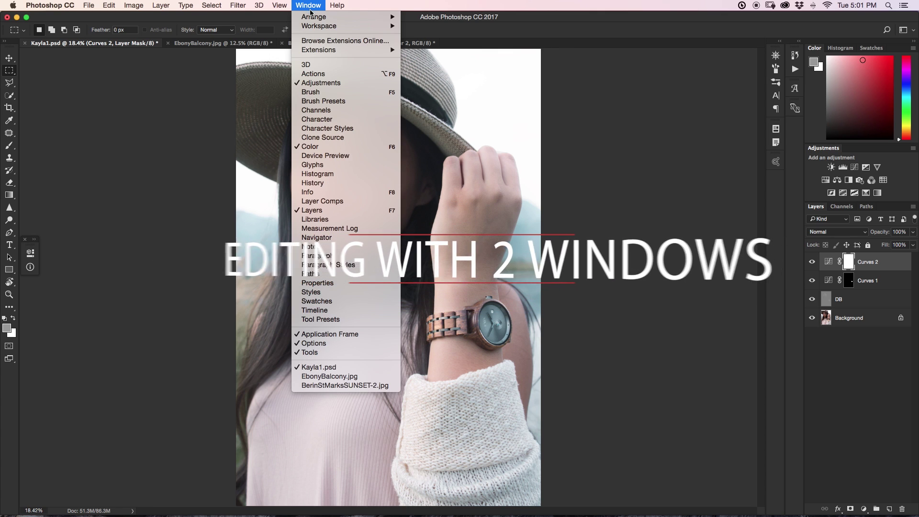
mouse_move(313, 19)
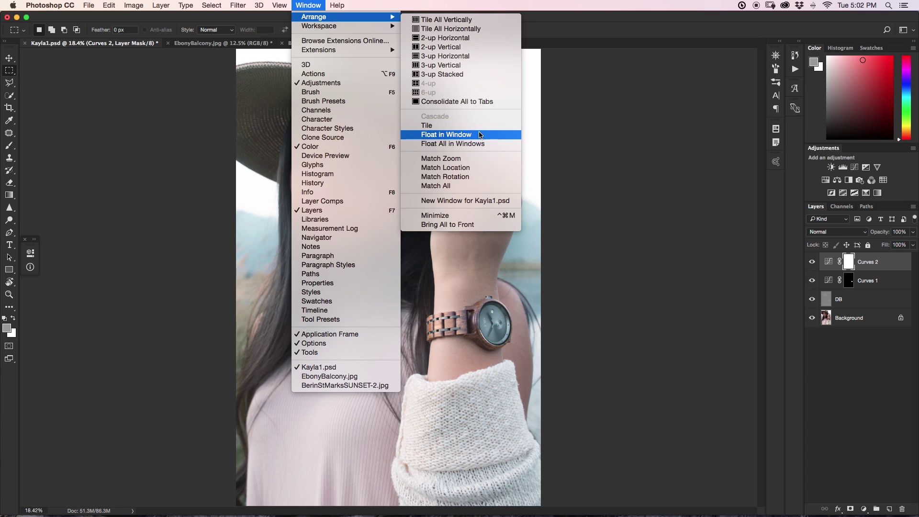
click(473, 200)
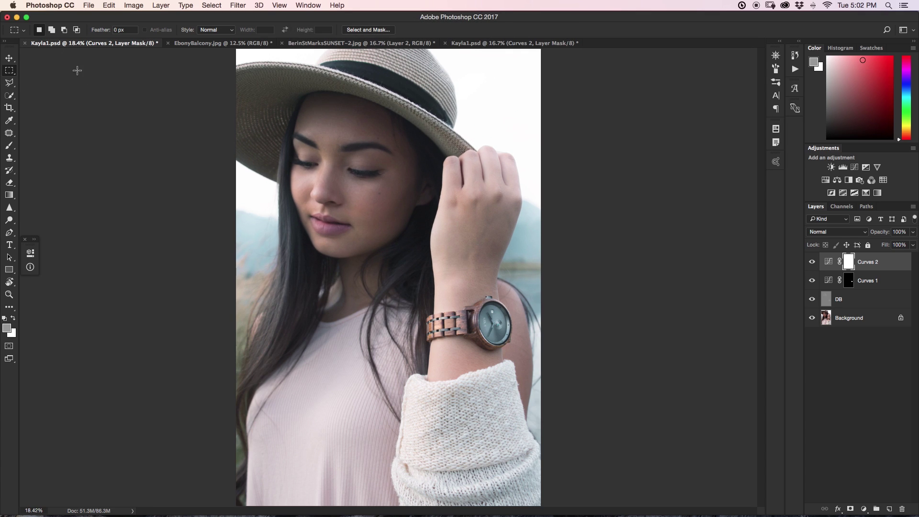
click(525, 43)
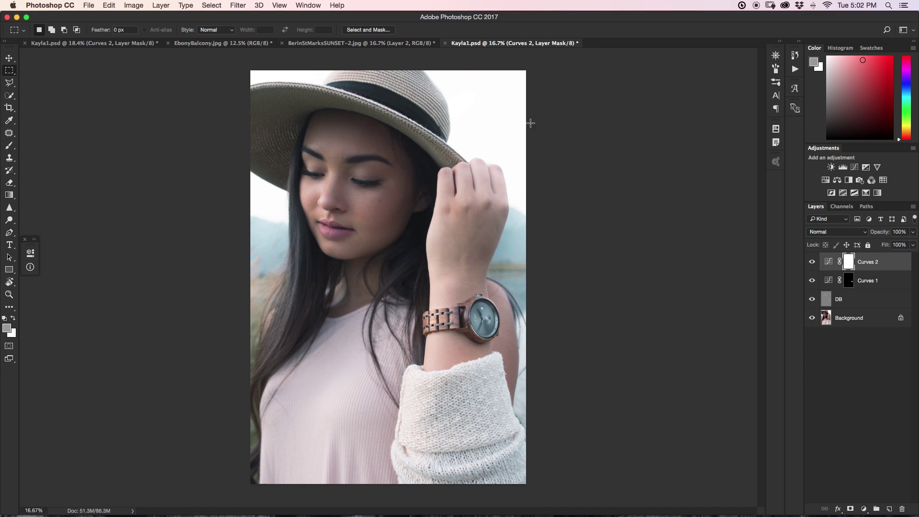
click(123, 44)
click(491, 44)
click(146, 44)
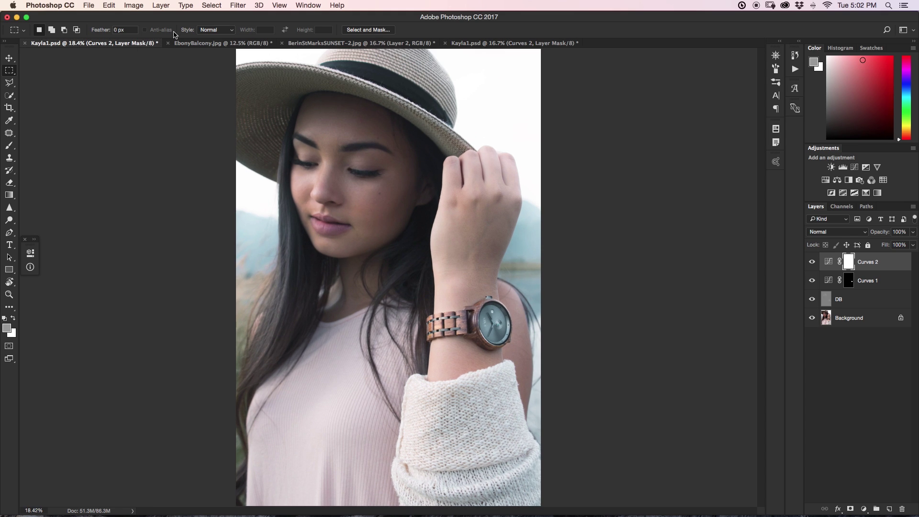
Arrange the document windows 2-up Vertical and zoom the first portrait view to 66.67% on the face.
click(307, 6)
mouse_move(314, 17)
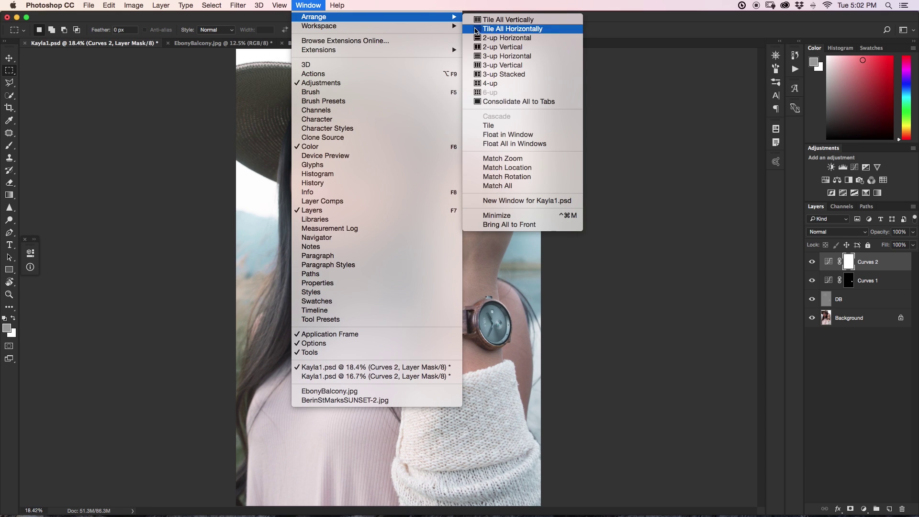
click(512, 48)
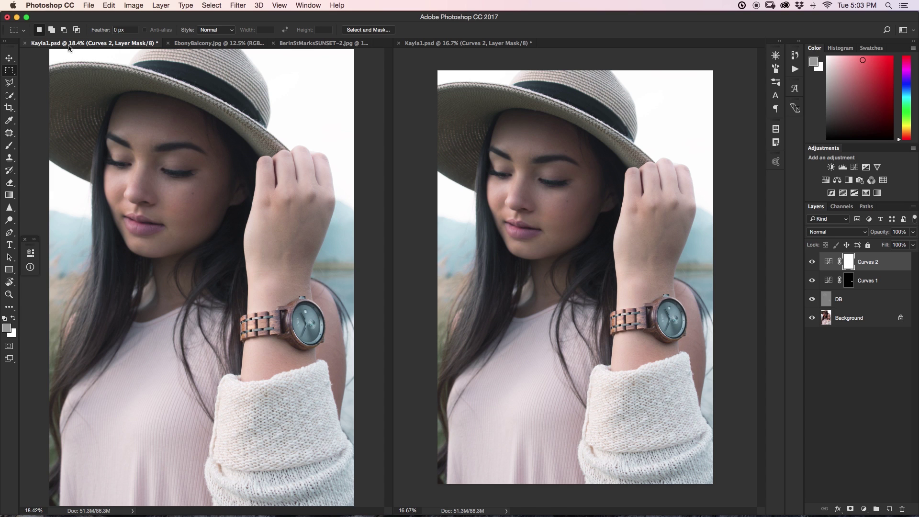
key(super+equal)
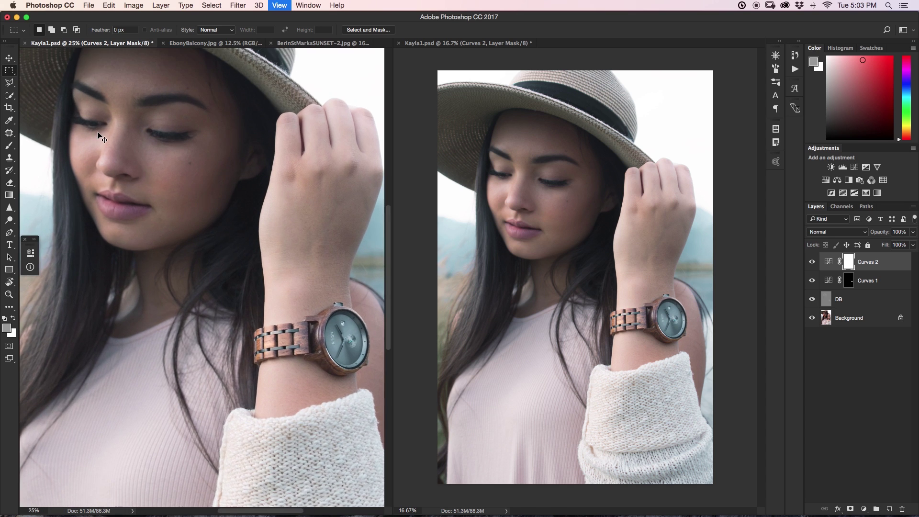
key(super+equal)
key(super+equal)
key(super+equal)
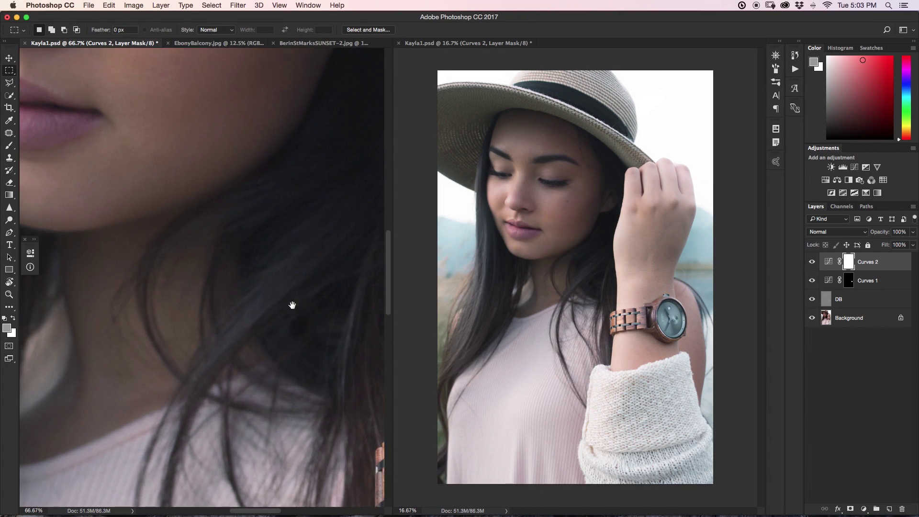
drag(292, 305, 306, 450)
drag(291, 215, 339, 417)
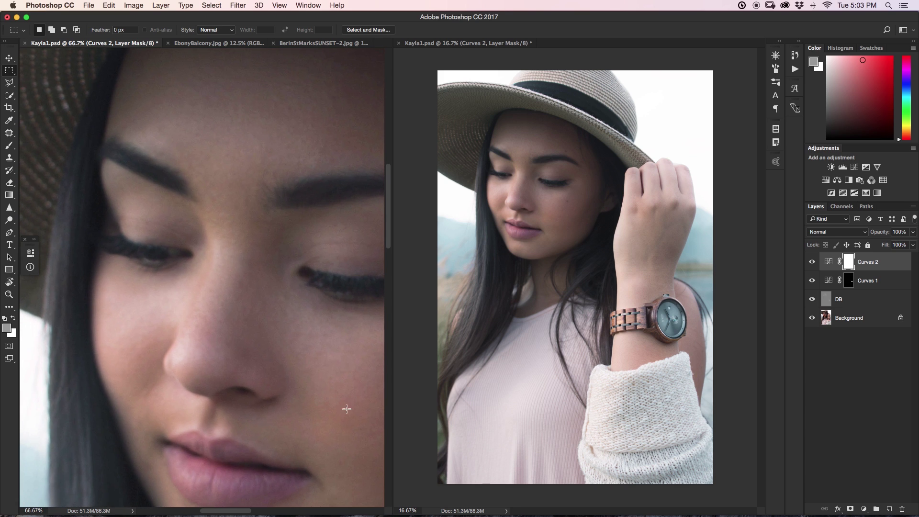
Add a new layer and paint broad, soft light-orange brush strokes over the cheek, forehead and hat brim in the zoomed view.
click(892, 510)
click(905, 132)
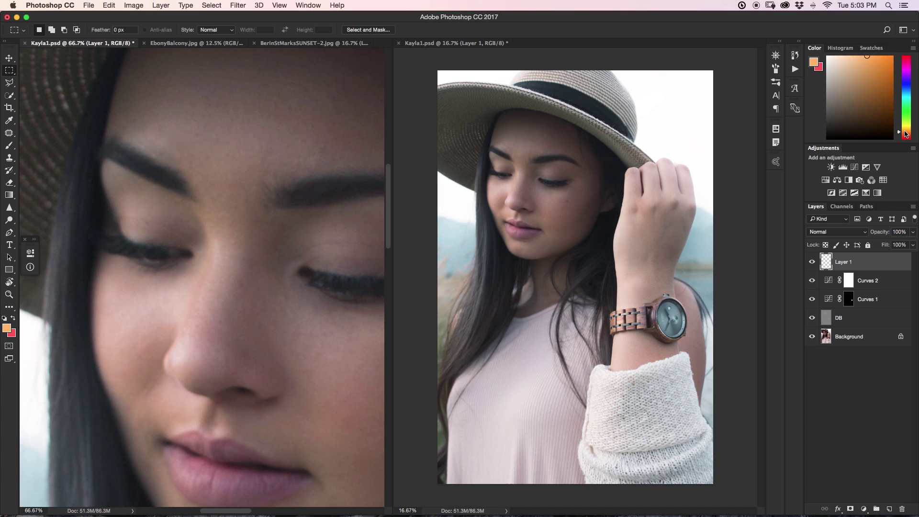
drag(869, 58, 858, 57)
mouse_move(286, 303)
mouse_down()
mouse_move(273, 236)
mouse_move(112, 249)
mouse_move(158, 243)
mouse_move(139, 218)
mouse_move(100, 233)
mouse_move(148, 383)
mouse_up()
key(b)
scroll(242, 316, up, 5)
drag(154, 234, 163, 83)
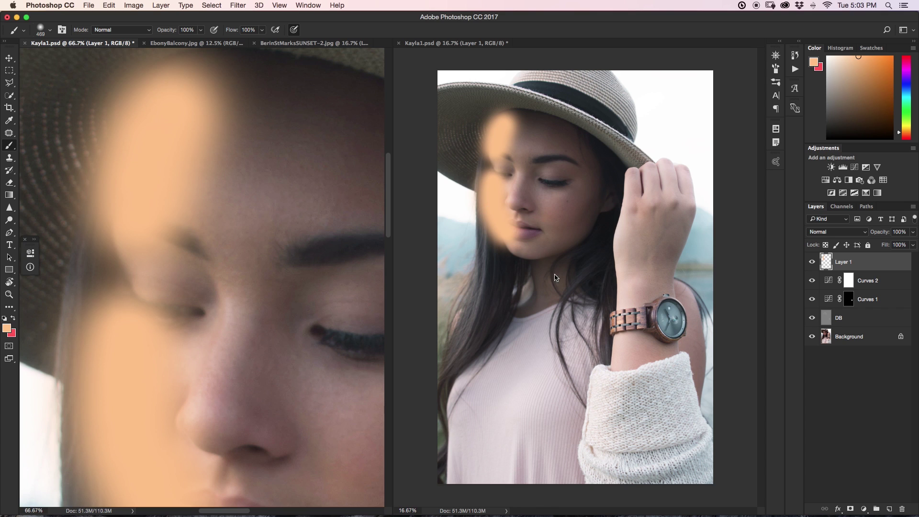
Set the painted layer's blend mode to Soft Light and its opacity to 10%.
drag(303, 318, 339, 137)
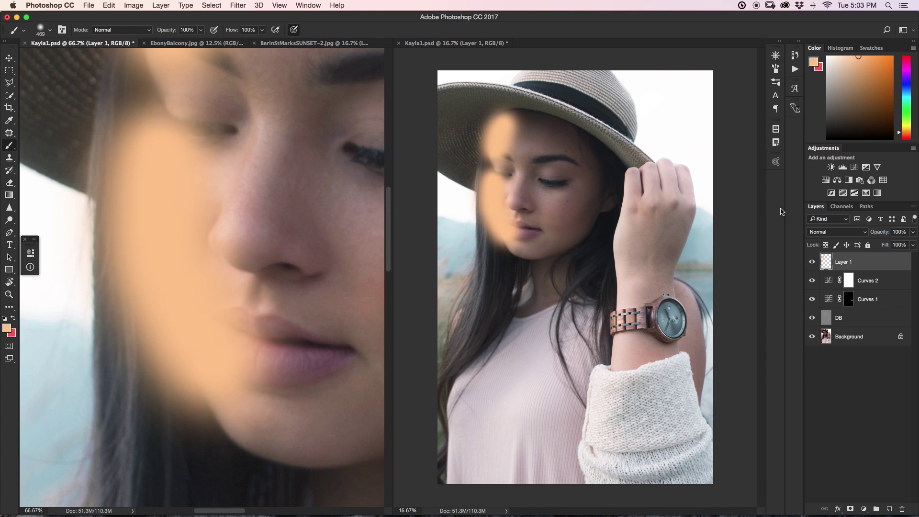
key(v)
key(shift+alt+f)
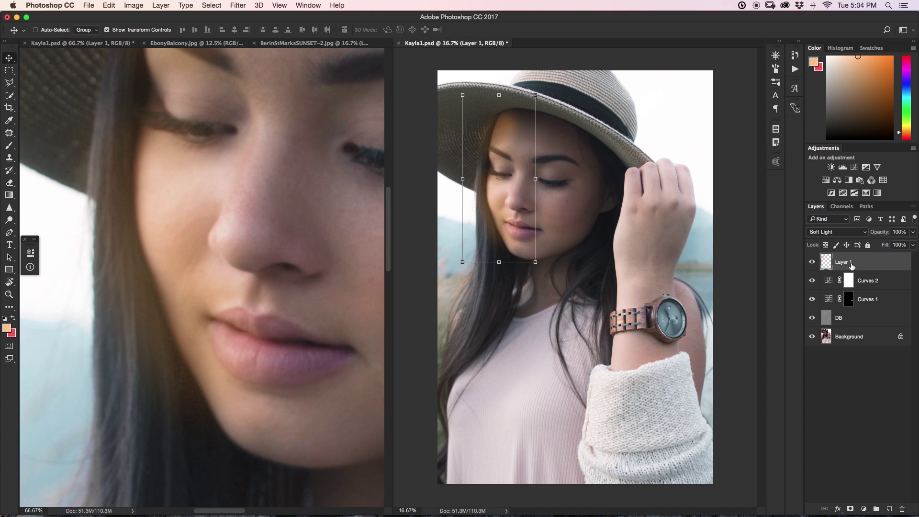
key(2)
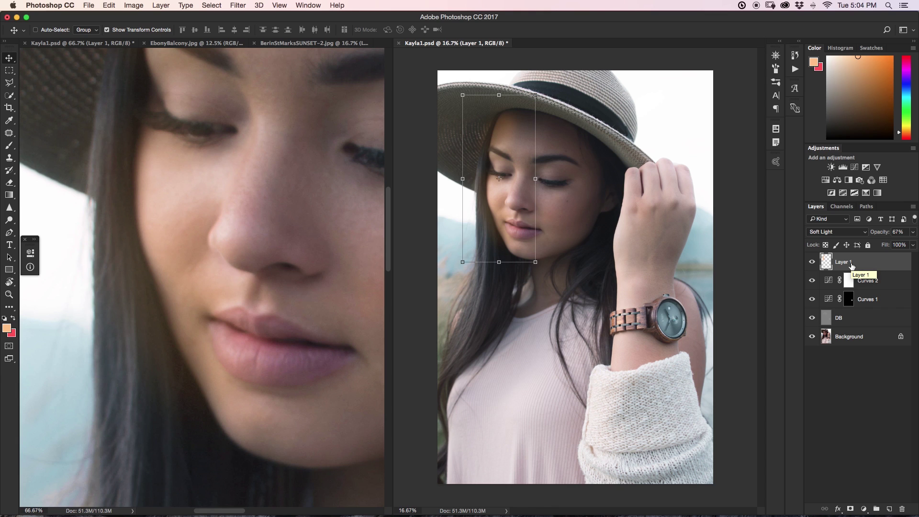
key(1)
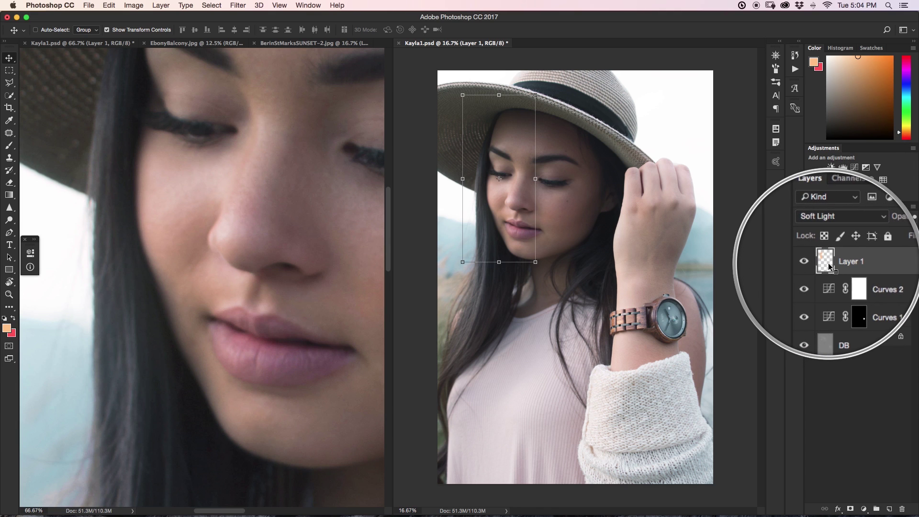
Toggle the painted layer's visibility repeatedly to compare before and after in both portrait views.
click(813, 264)
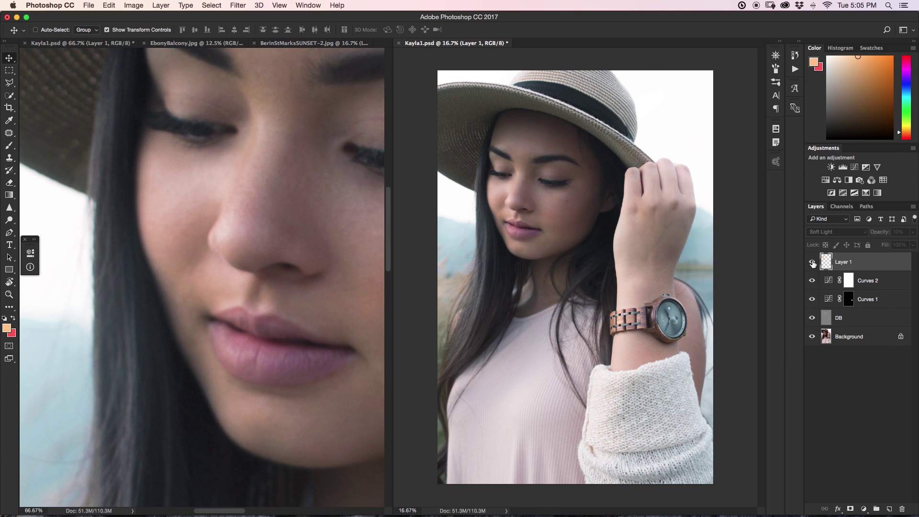
click(813, 263)
click(813, 263)
click(813, 263)
click(812, 264)
click(812, 263)
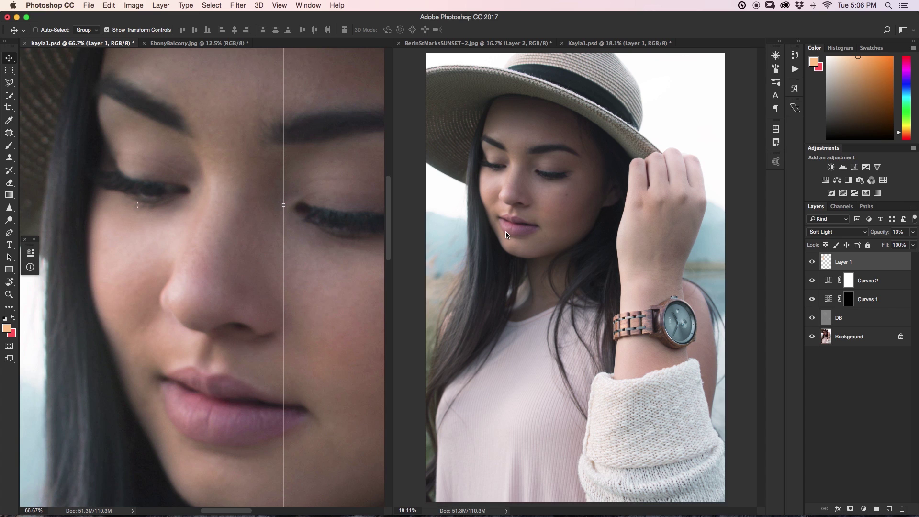
Consolidate all document windows back into tabs.
click(302, 4)
mouse_move(313, 17)
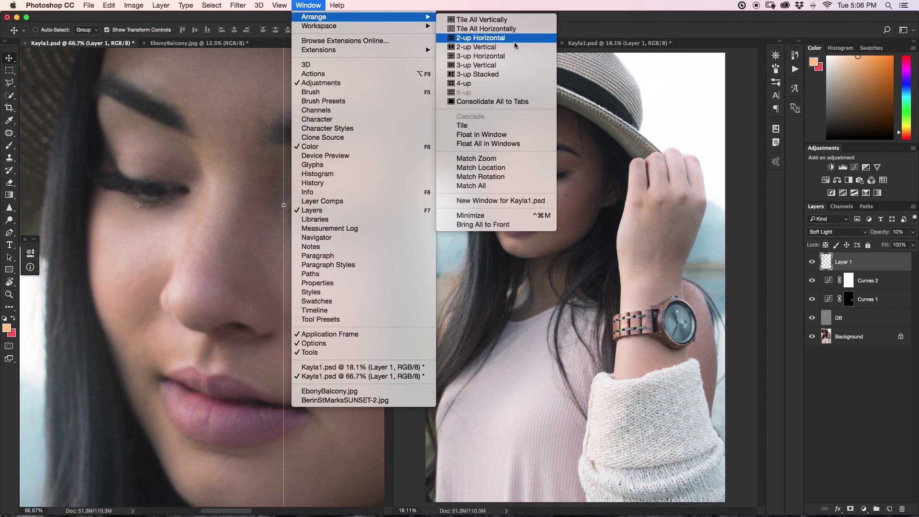
click(508, 102)
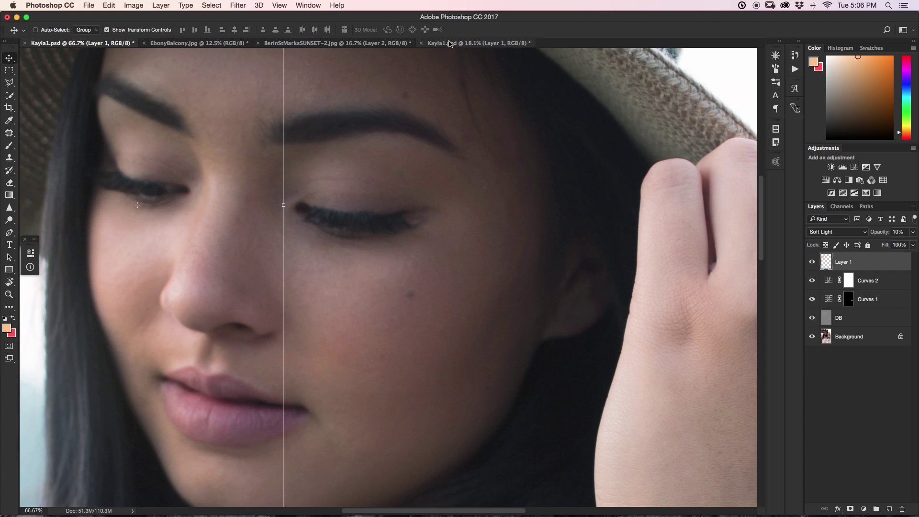
Close the zoomed-in Kayla1.psd view, select every layer from Background to Layer 1, and stamp them into a merged duplicate layer.
click(26, 44)
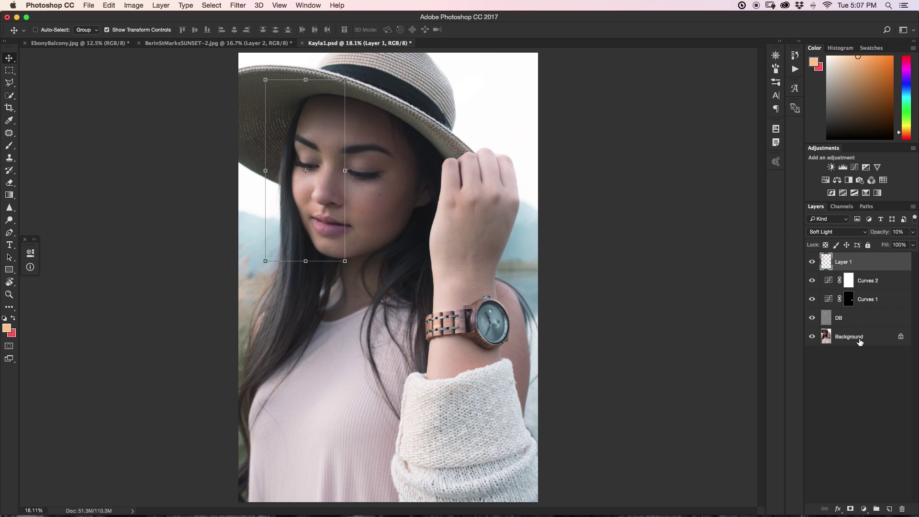
click(886, 341)
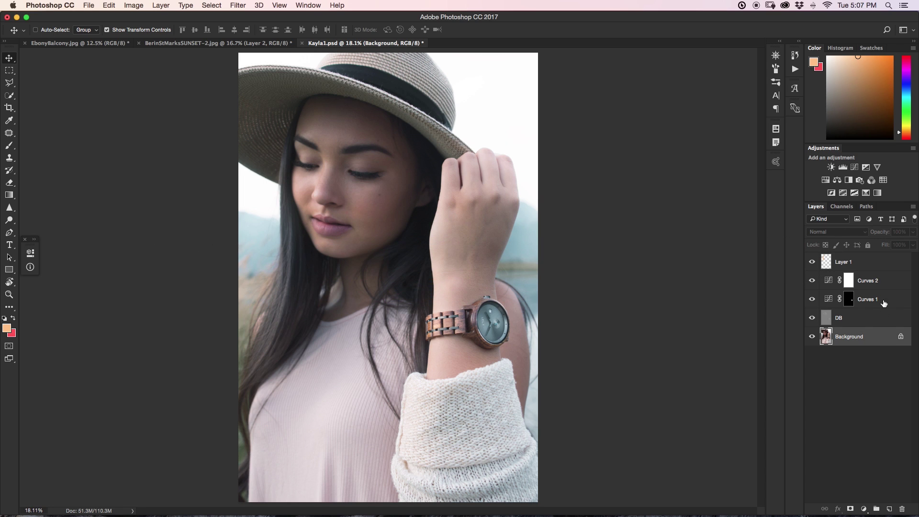
shift+click(859, 269)
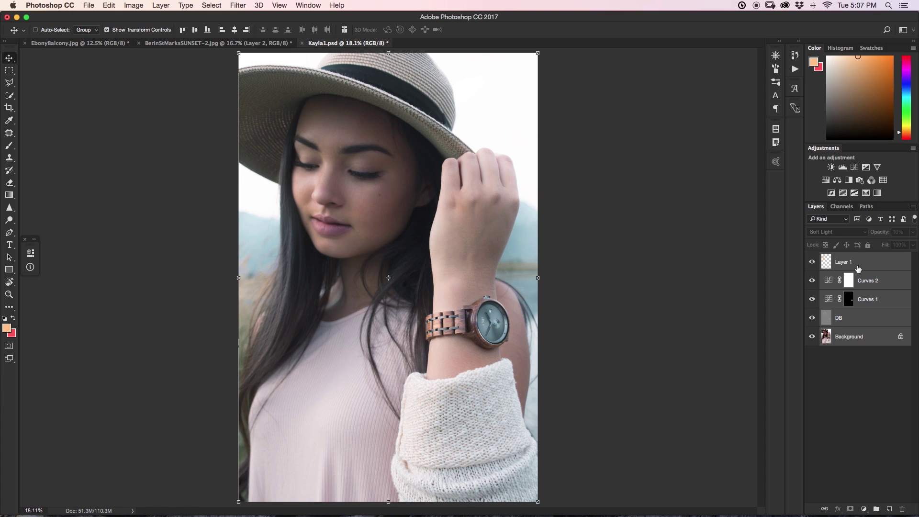
key(super)
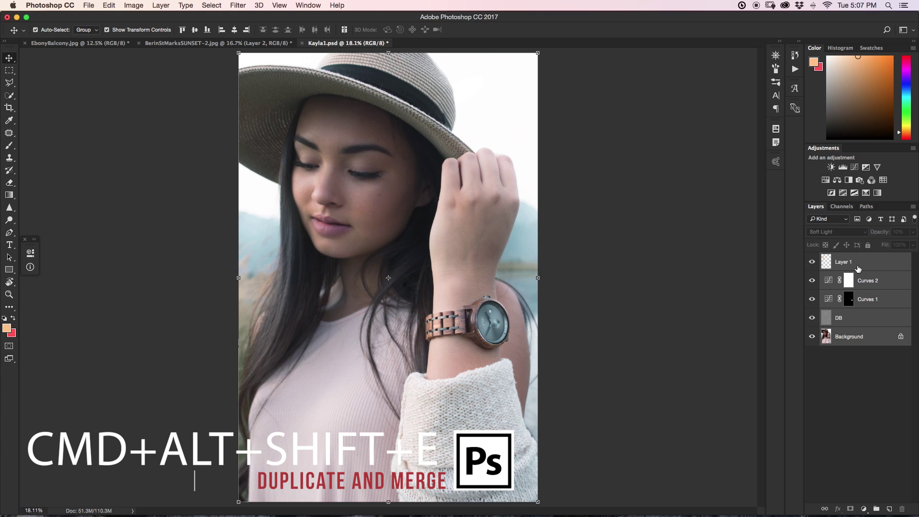
key(super+alt+shift+e)
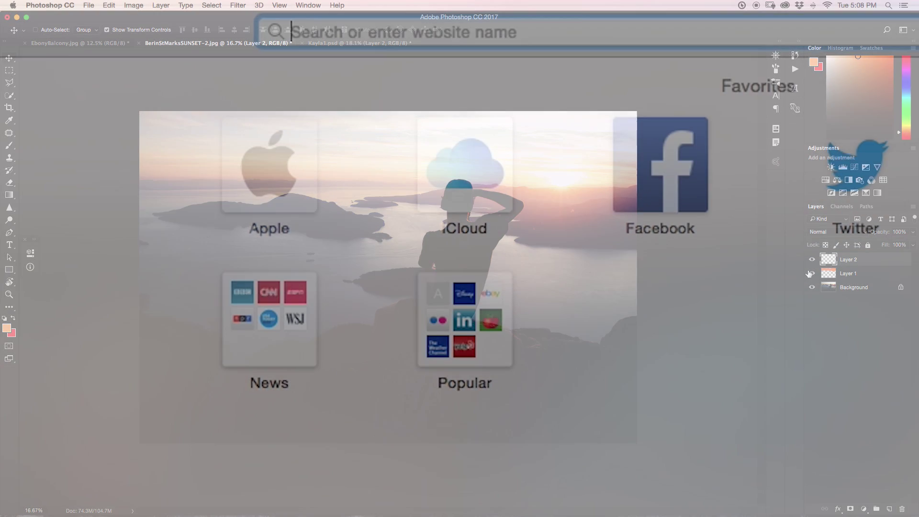
Switch to the web browser, open bwillcreative.com, and look through the article on 20 tricks for better editing, covering tricks 14 to 20.
text(bwillcre)
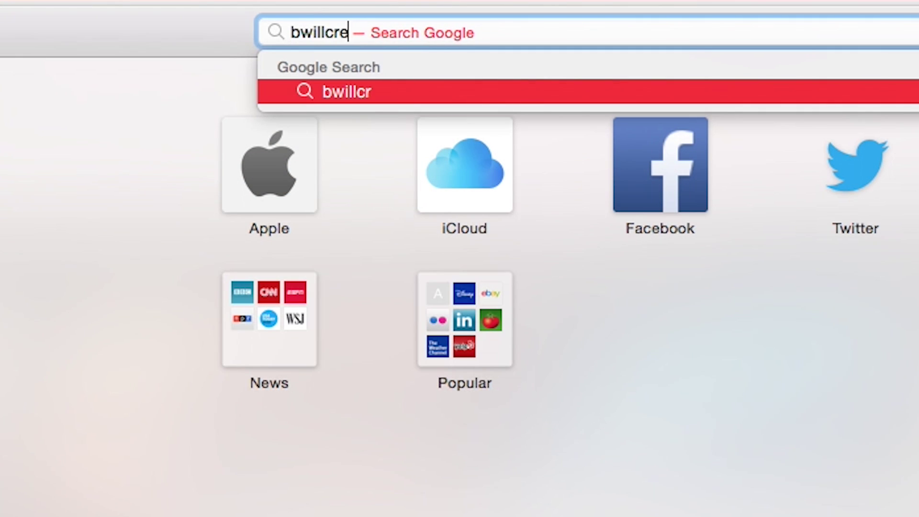
text(ative.com)
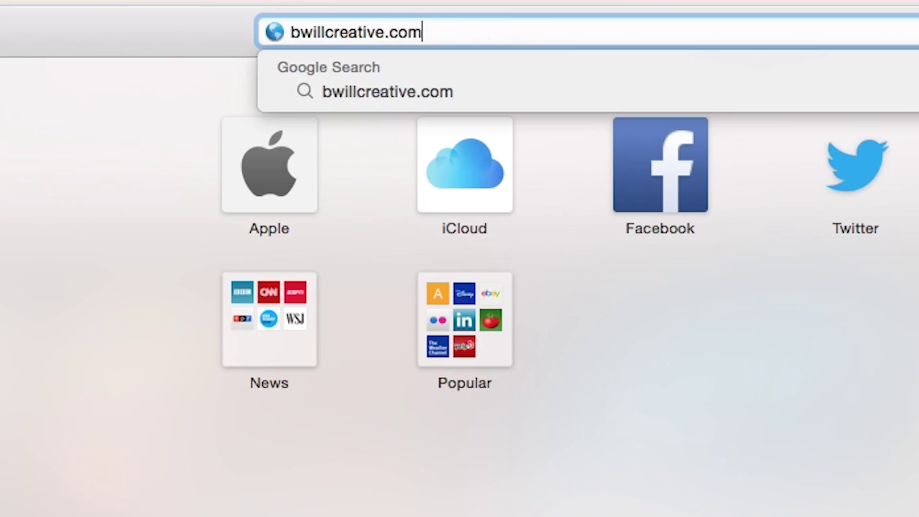
key(Return)
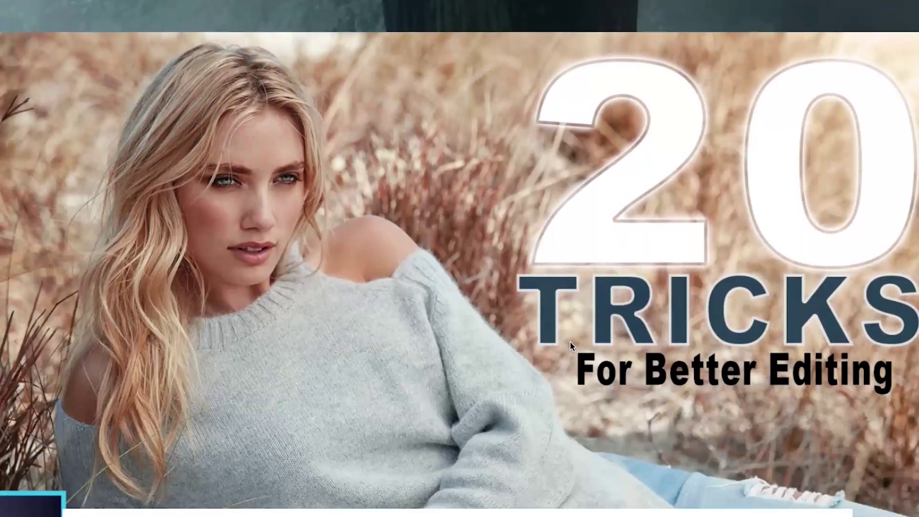
scroll(571, 341, down, 20)
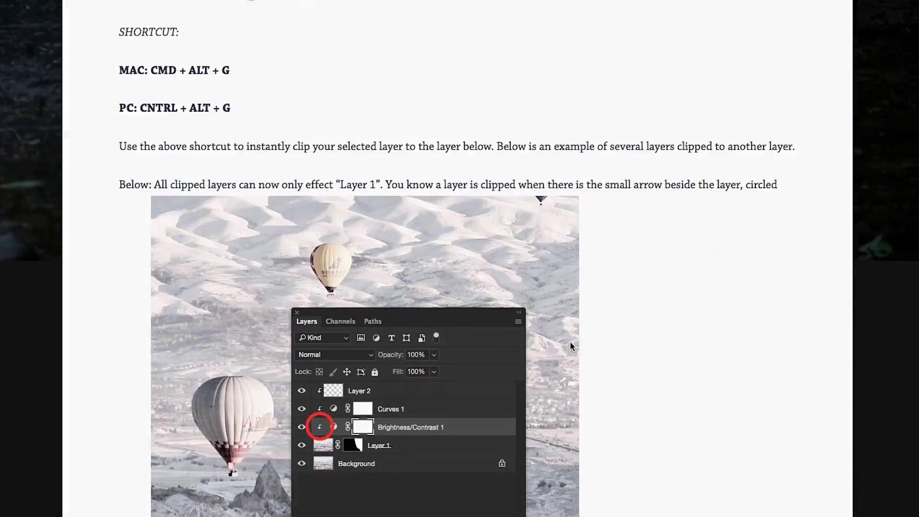
scroll(570, 343, down, 20)
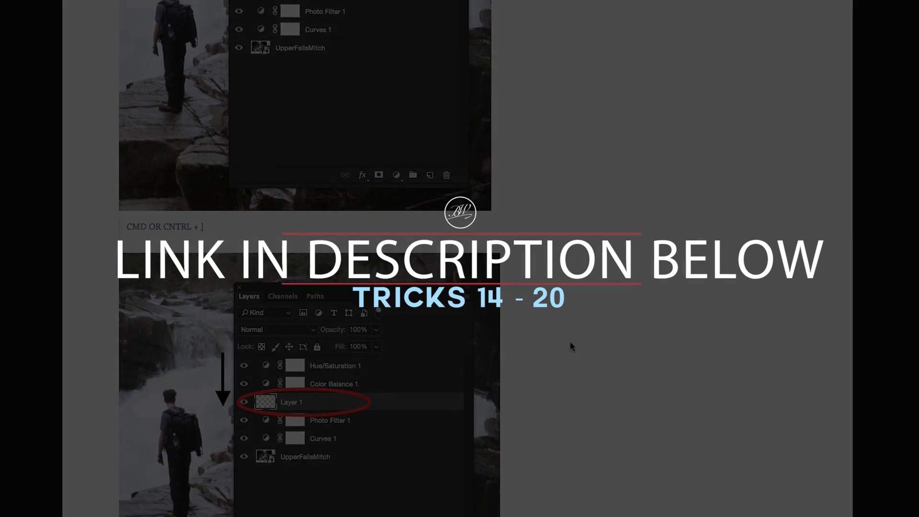
scroll(570, 341, down, 20)
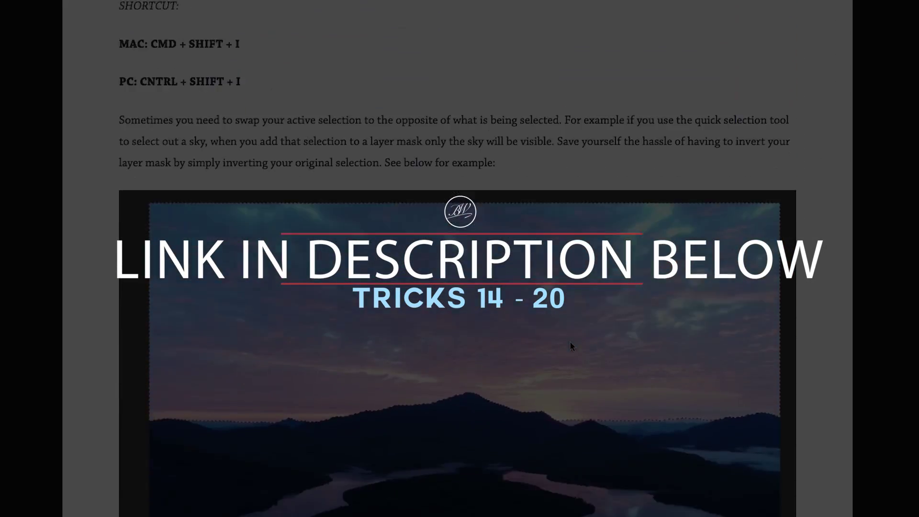
scroll(570, 341, down, 20)
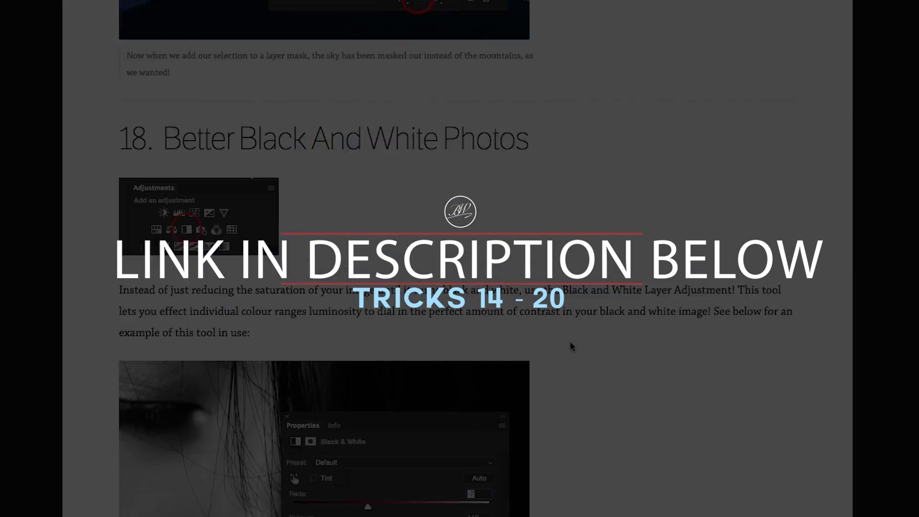
scroll(569, 341, down, 15)
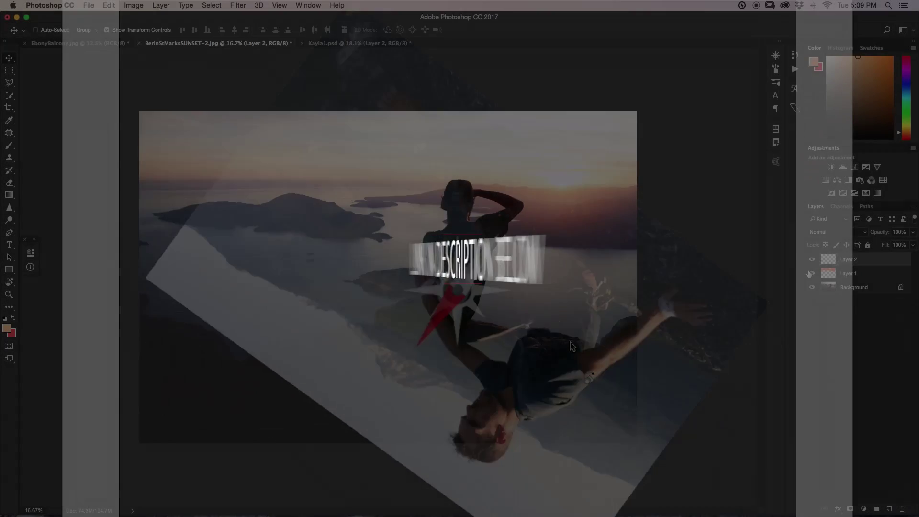